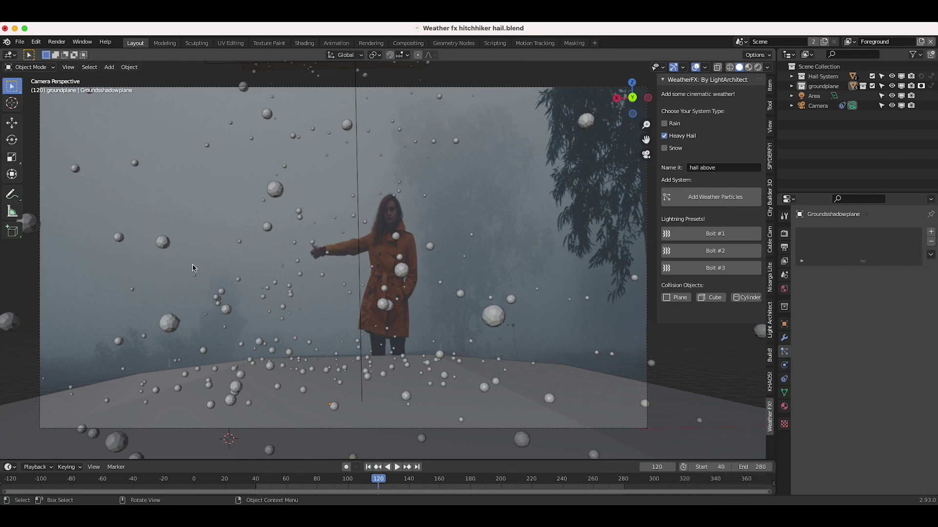
Step: Select hail_emitter and Groundshadowplane, then play the hail animation over the road footage
scroll(262, 260, down, 1)
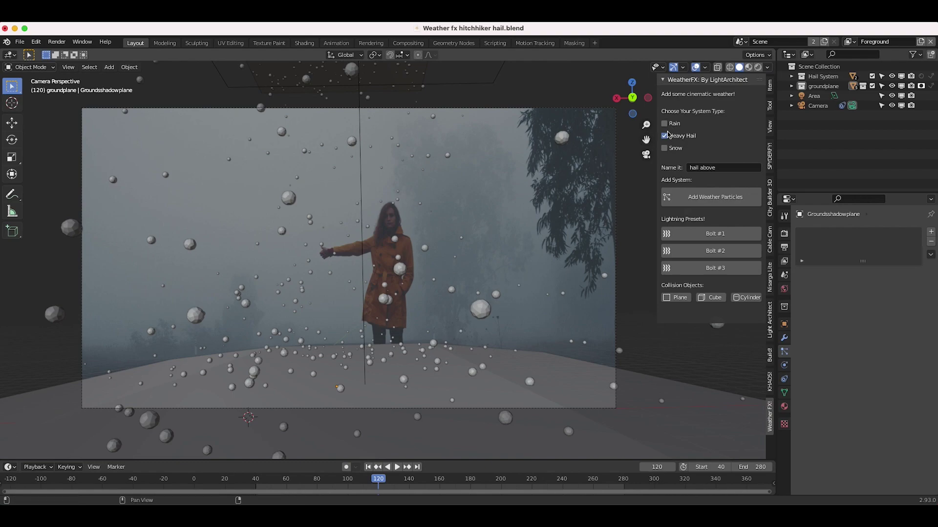
click(350, 142)
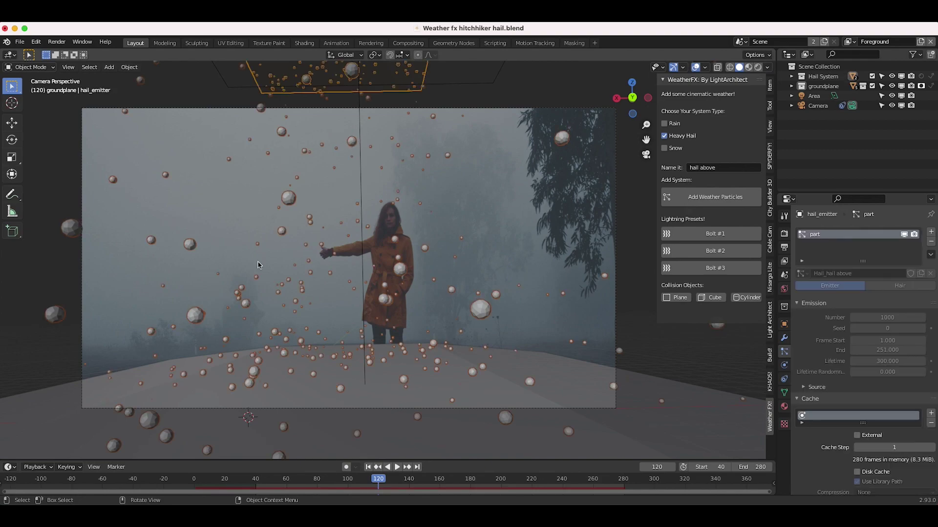
click(445, 384)
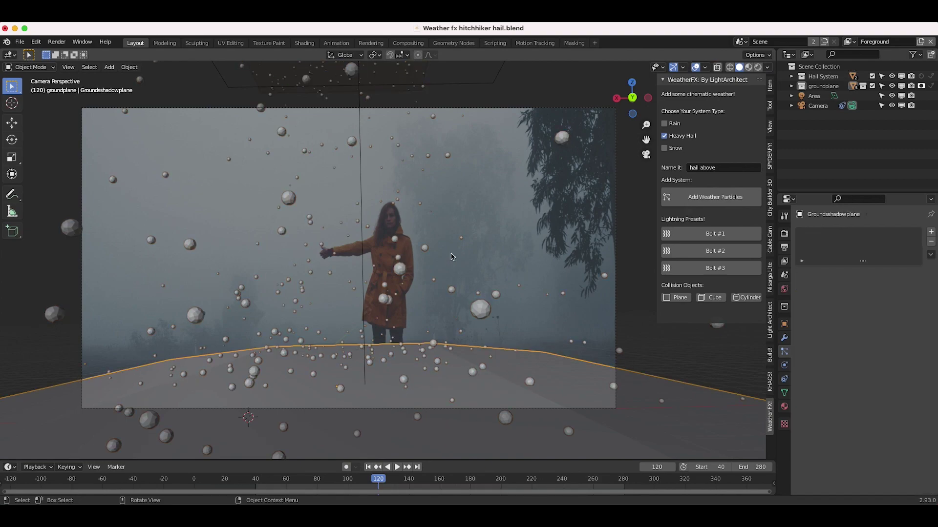
key(space)
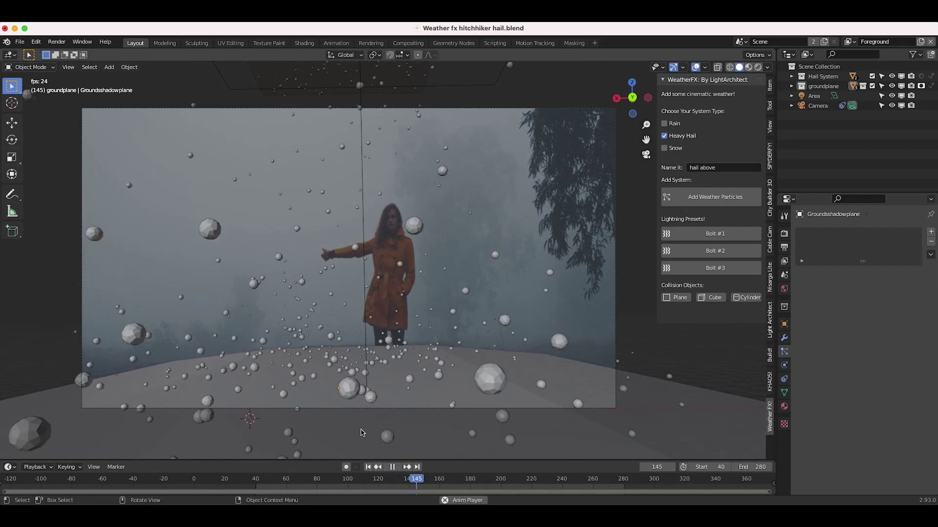
Step: Stop playback at frame 170, switch to Rendered shading, and choose the Shadow view layer
key(space)
key(z)
click(303, 288)
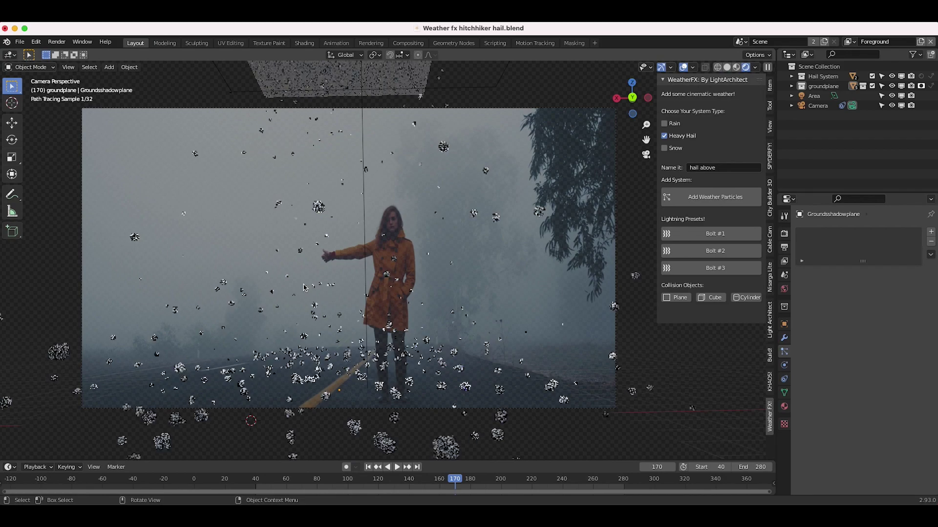
click(850, 41)
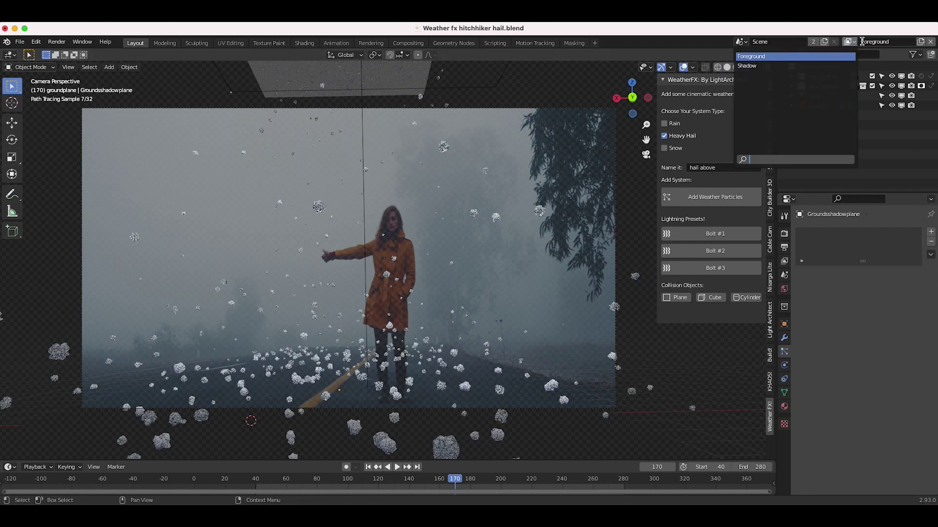
click(762, 67)
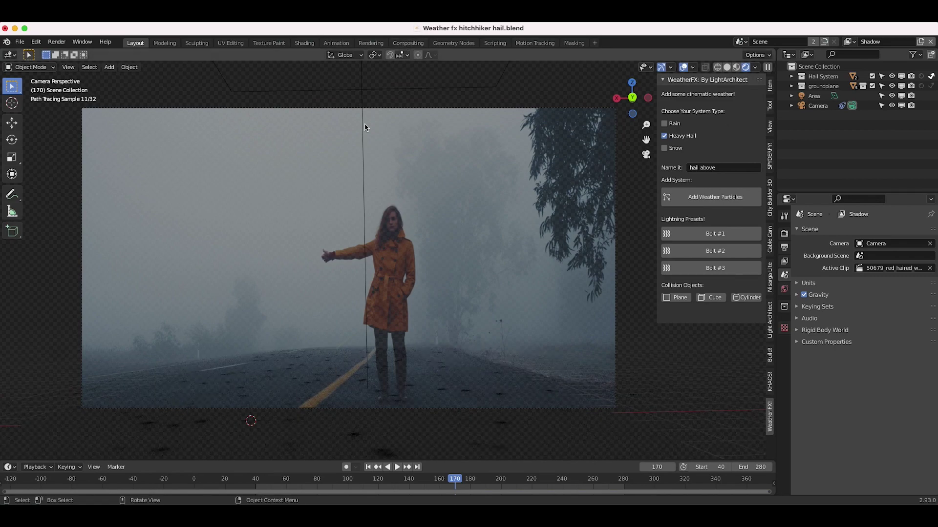
Step: Return the viewport to Solid shading
key(z)
middle_drag(331, 244, 363, 221)
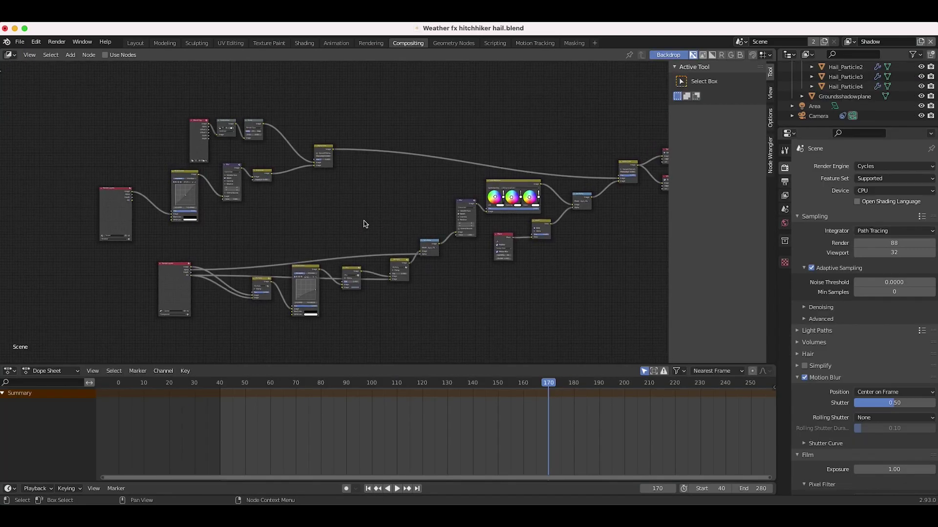
scroll(151, 192, up, 6)
scroll(150, 192, left, 10)
Step: Inspect the upper and lower Render Layers nodes in the compositing node tree
click(269, 214)
scroll(269, 215, down, 4)
scroll(269, 215, right, 3)
click(288, 270)
scroll(289, 270, down, 3)
scroll(288, 270, right, 8)
scroll(264, 195, up, 3)
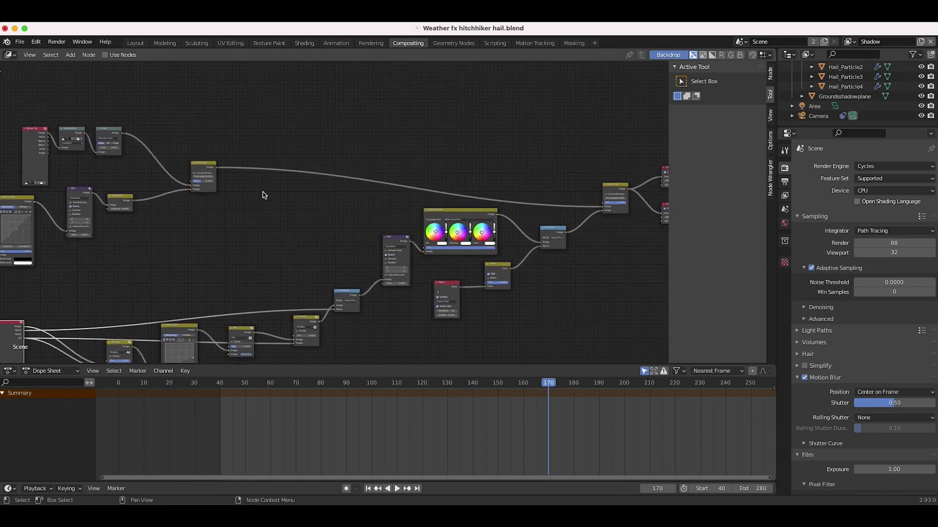
scroll(263, 195, right, 3)
scroll(262, 195, left, 2)
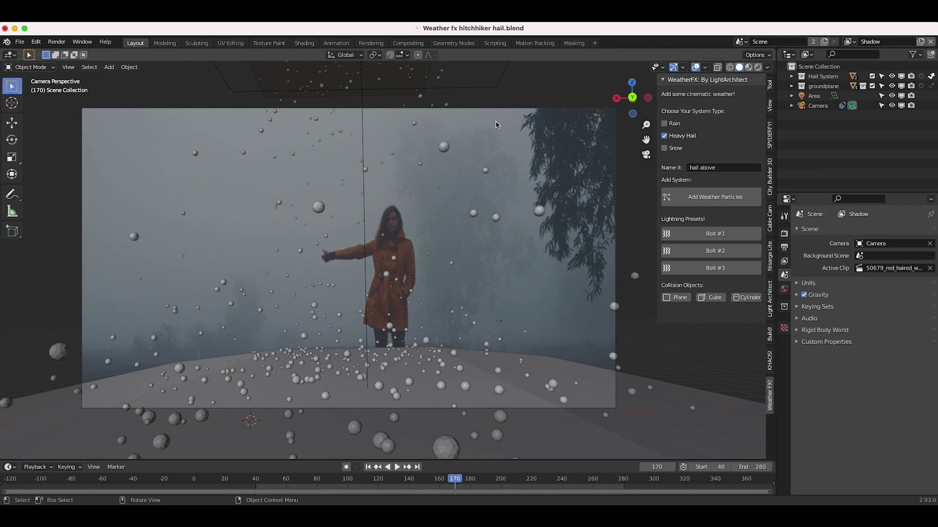
Step: Expand Hail System and groundplane in the Outliner, selecting Collision Plane, hail_emitter and Groundshadowplane
click(452, 364)
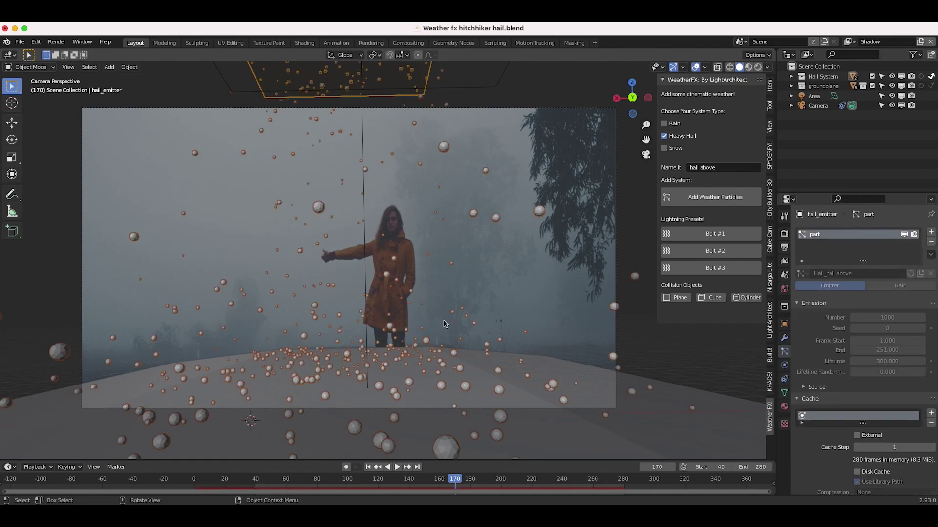
click(309, 274)
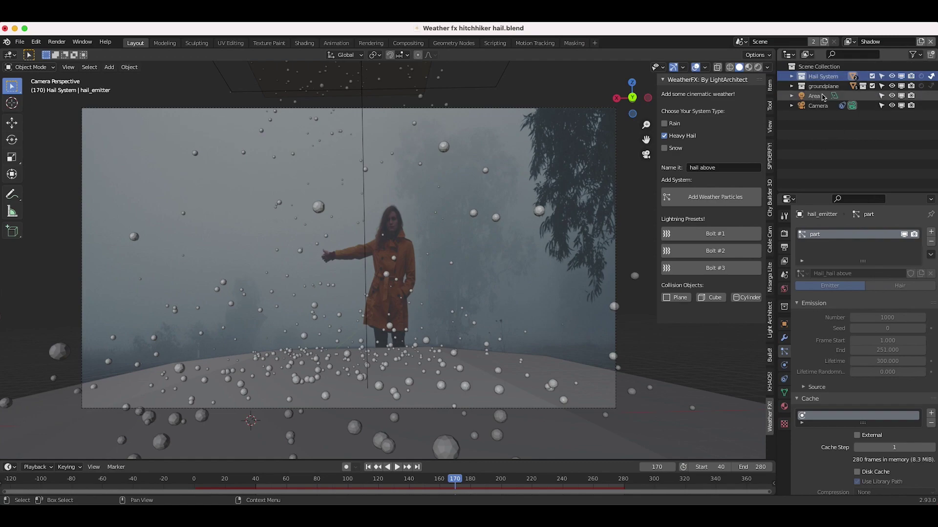
click(792, 76)
click(831, 86)
click(831, 96)
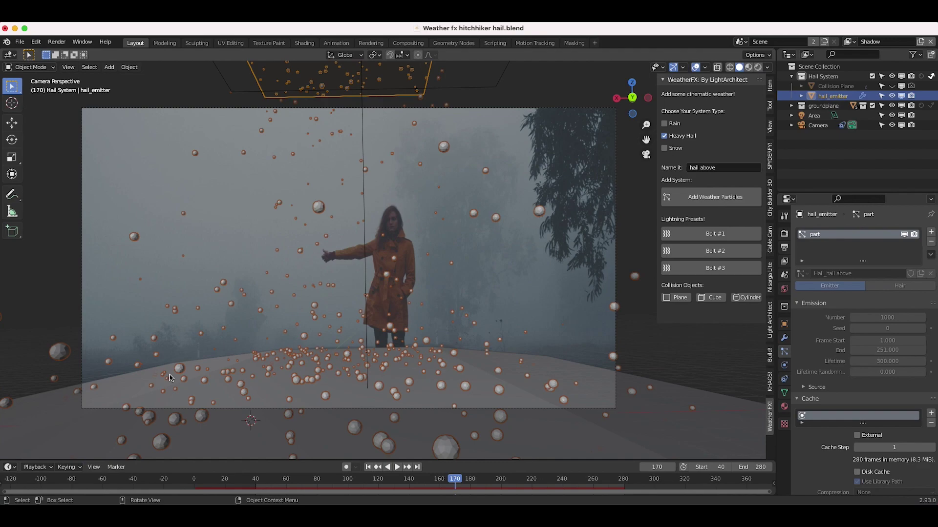
click(792, 105)
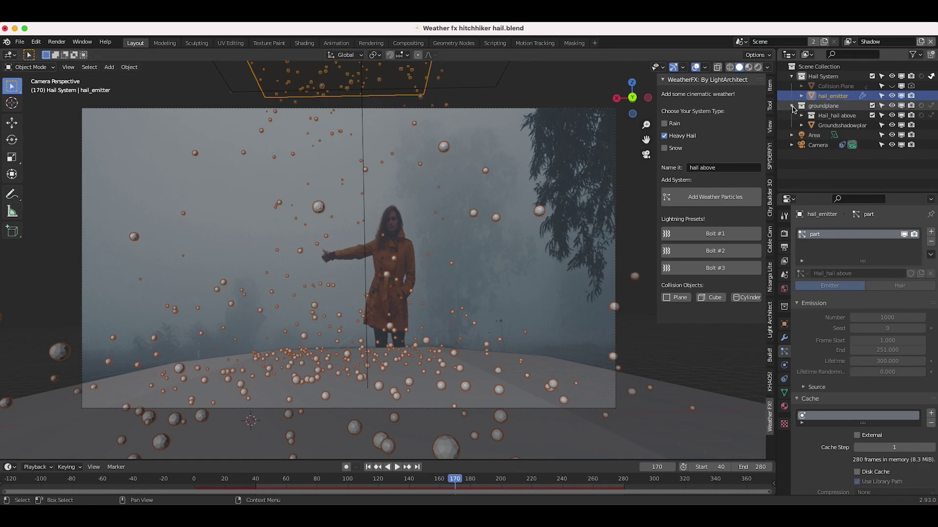
click(836, 125)
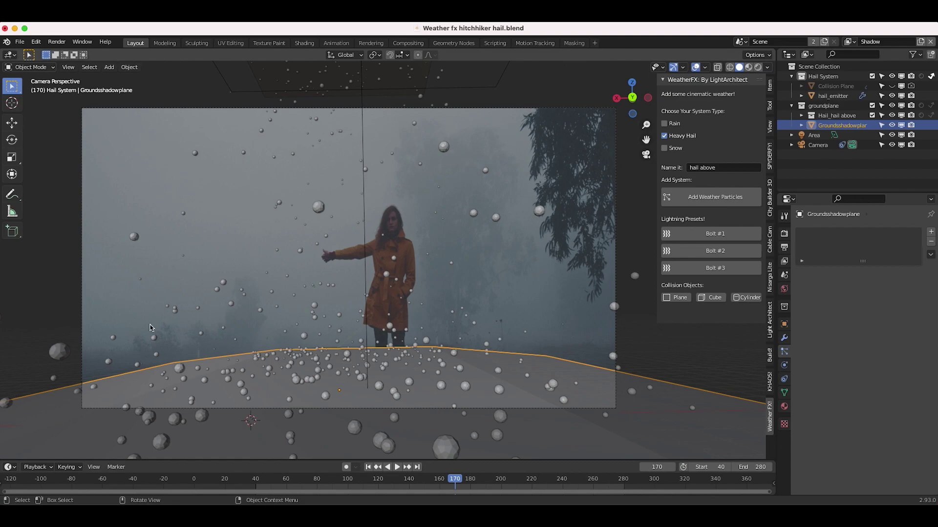
Step: Render the current frame as an image and zoom and pan to inspect it
click(56, 43)
click(68, 55)
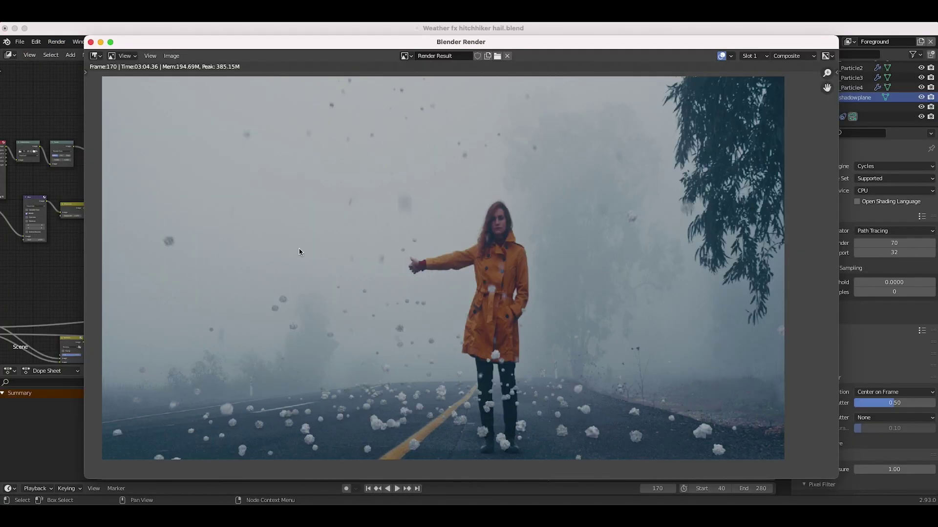
scroll(665, 253, down, 1)
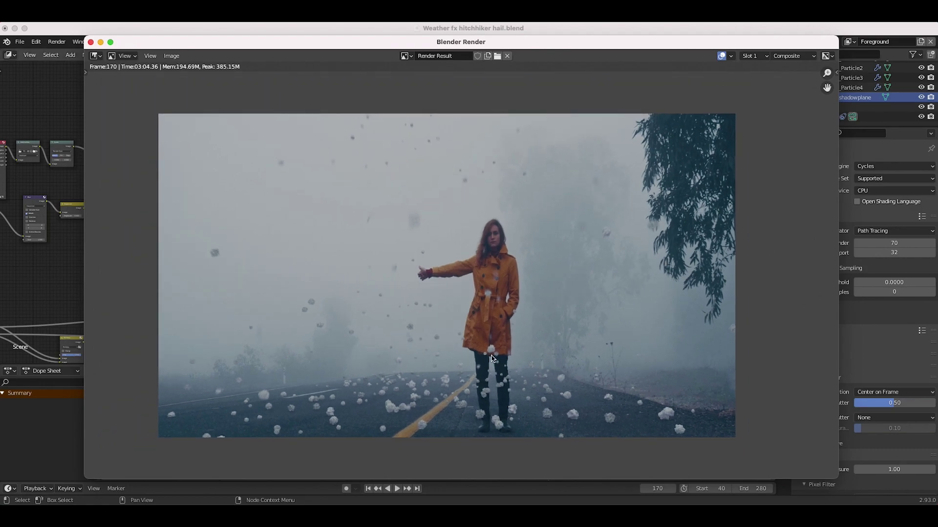
scroll(506, 375, up, 2)
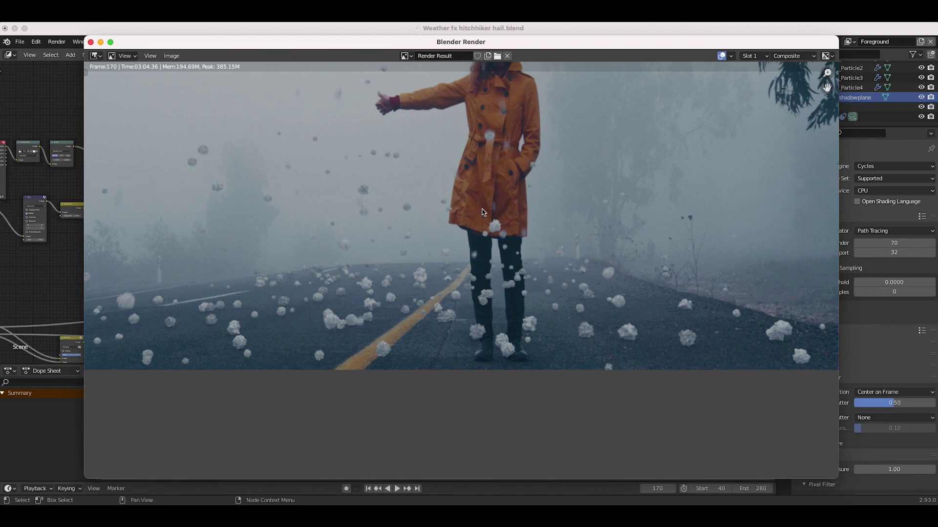
scroll(478, 305, down, 1)
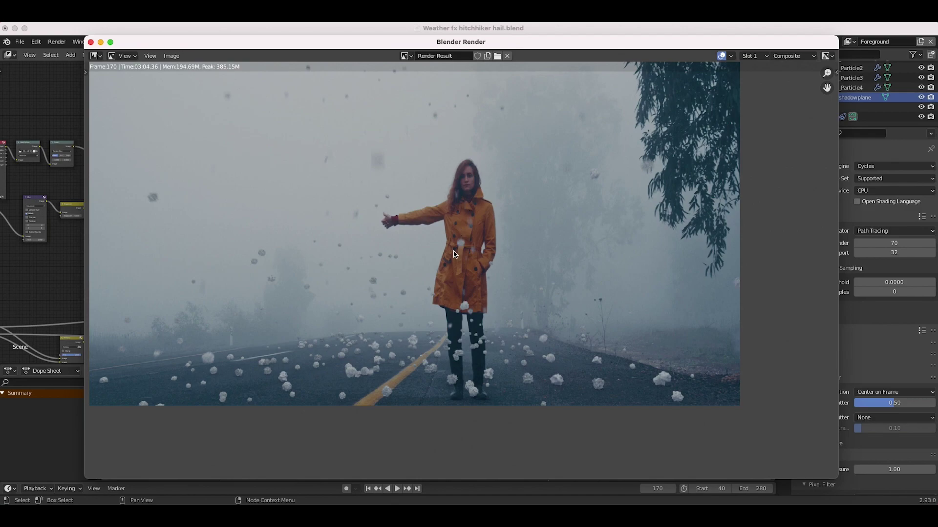
middle_drag(497, 270, 490, 294)
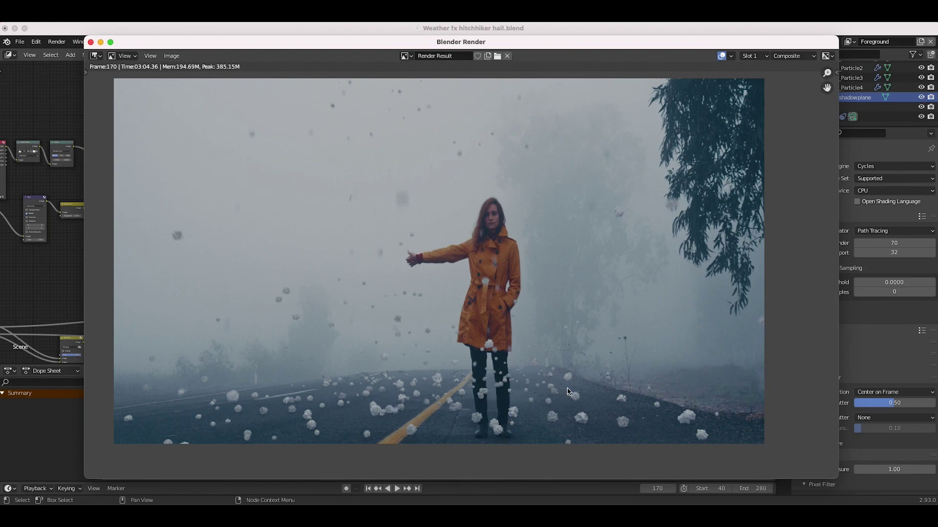
Step: Close the render result window and frame the nodes in the compositor editor
click(90, 43)
scroll(389, 162, left, 5)
scroll(389, 161, up, 2)
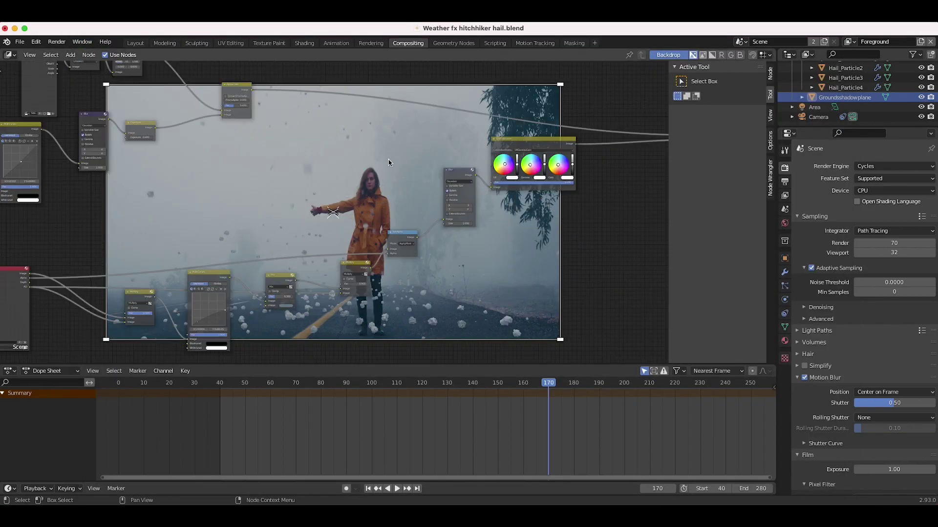
scroll(387, 163, down, 4)
scroll(387, 164, up, 3)
scroll(386, 162, right, 2)
scroll(386, 166, down, 1)
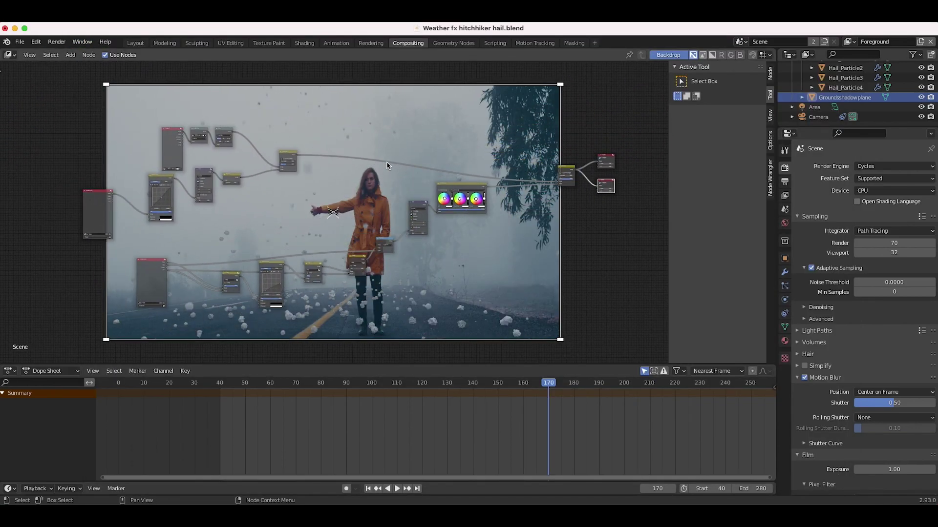
click(574, 43)
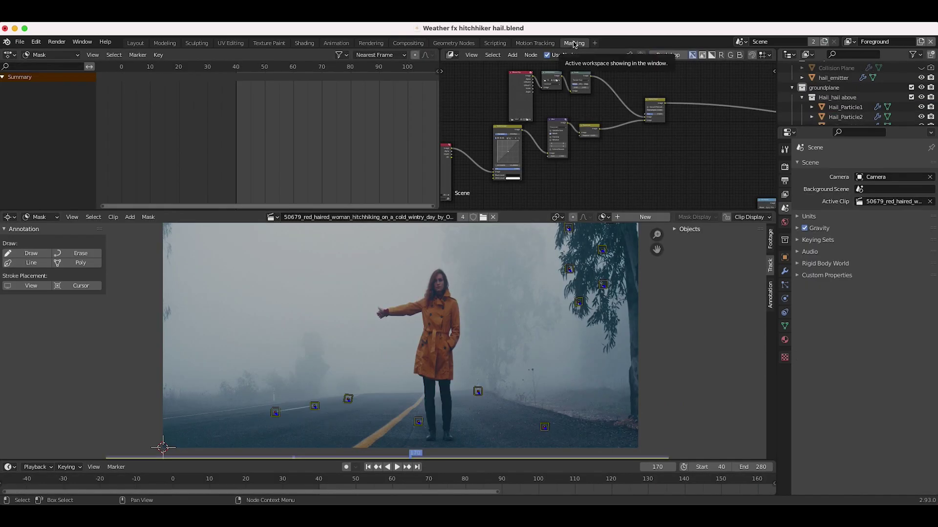
Step: Add a new Masking workspace from the VFX workspace templates
click(594, 43)
mouse_move(576, 91)
click(637, 100)
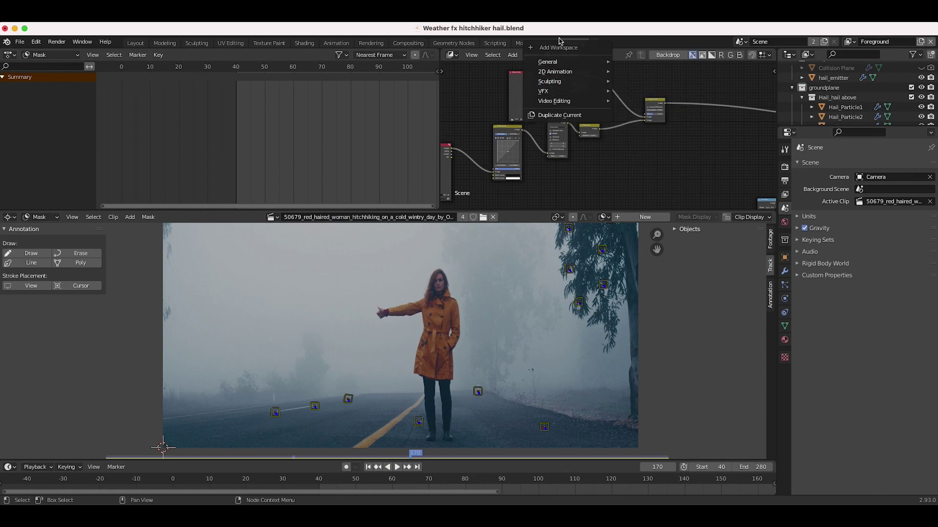
Step: Create a new mask on the footage and name it 'character'
scroll(442, 336, down, 3)
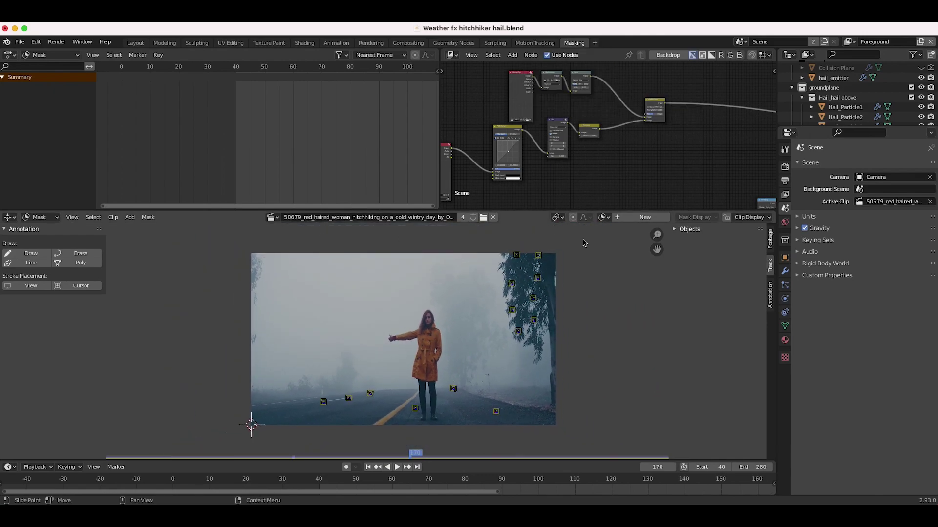
click(641, 218)
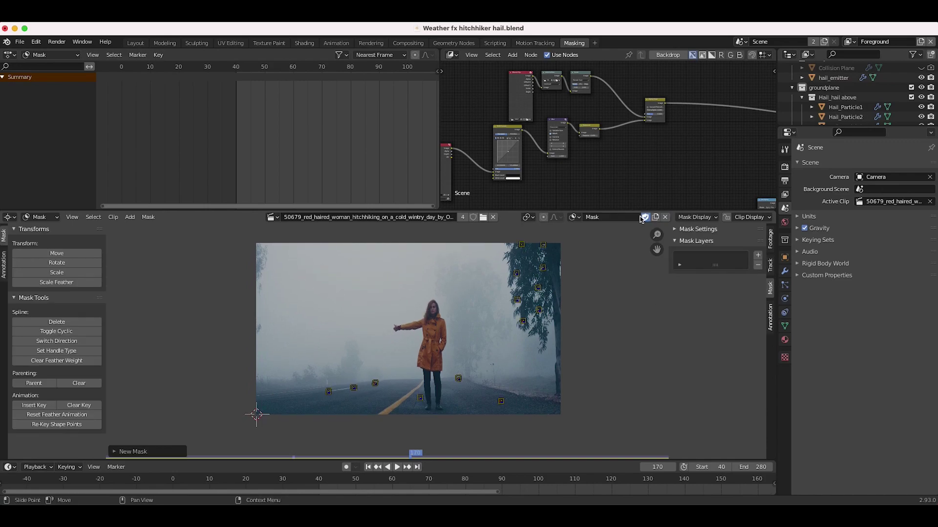
click(597, 217)
text(c)
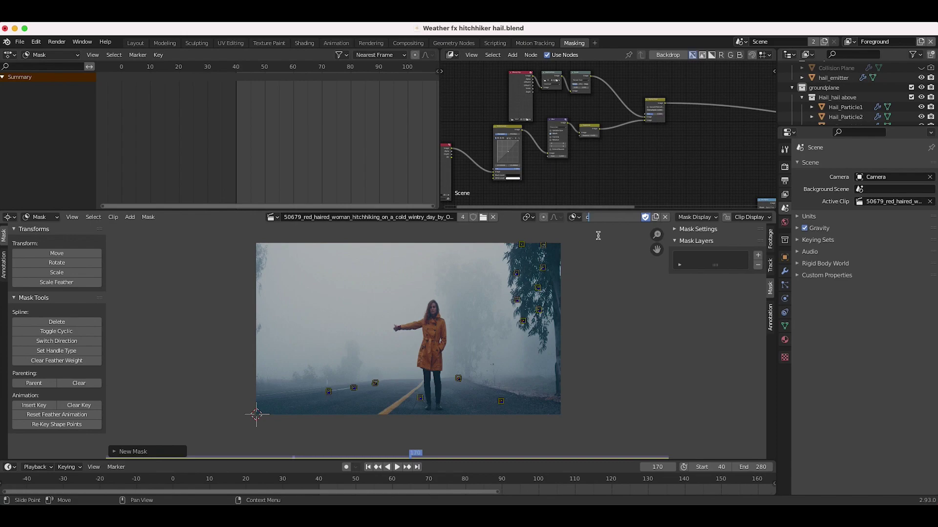
key(Return)
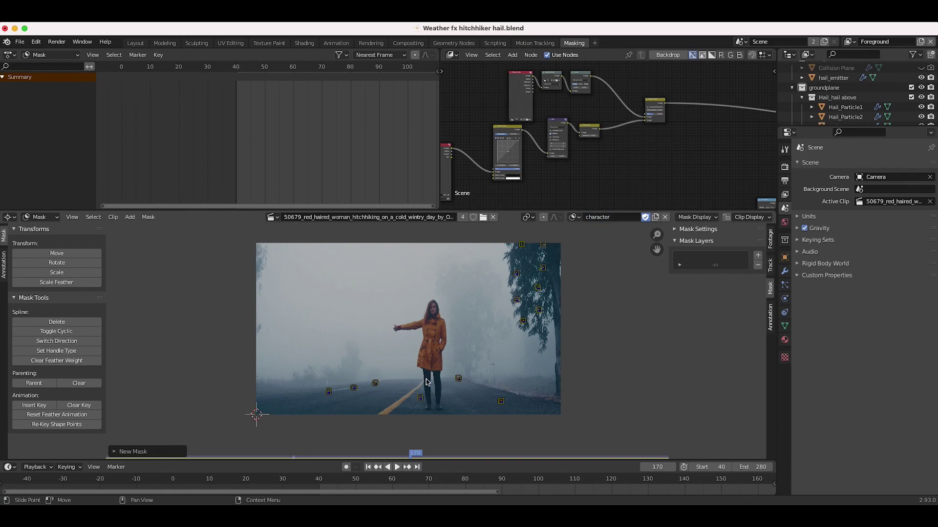
scroll(415, 366, up, 2)
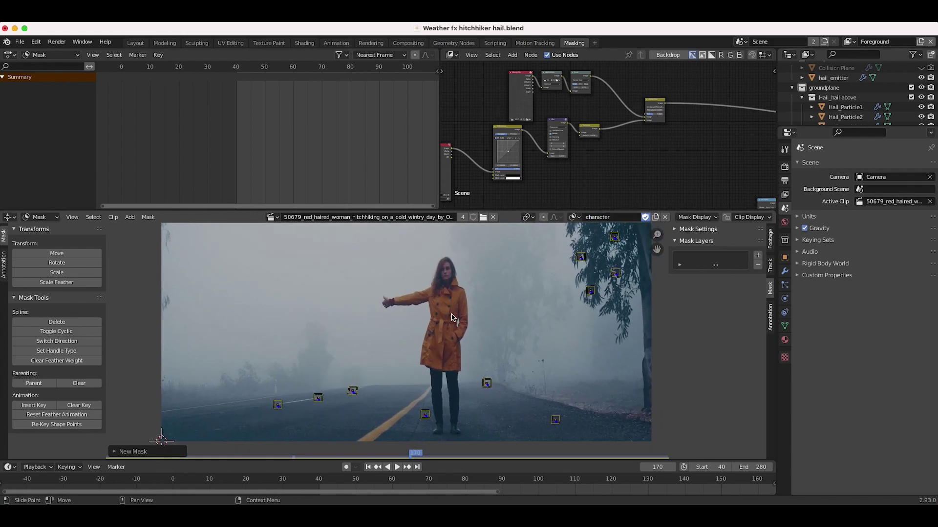
Step: Start the mask at the woman's head and trace around the outstretched arm and hand
ctrl+click(443, 259)
ctrl+click(435, 275)
ctrl+click(431, 286)
ctrl+click(420, 292)
ctrl+click(410, 294)
ctrl+click(395, 297)
ctrl+click(390, 299)
ctrl+click(384, 296)
ctrl+click(382, 302)
ctrl+click(385, 309)
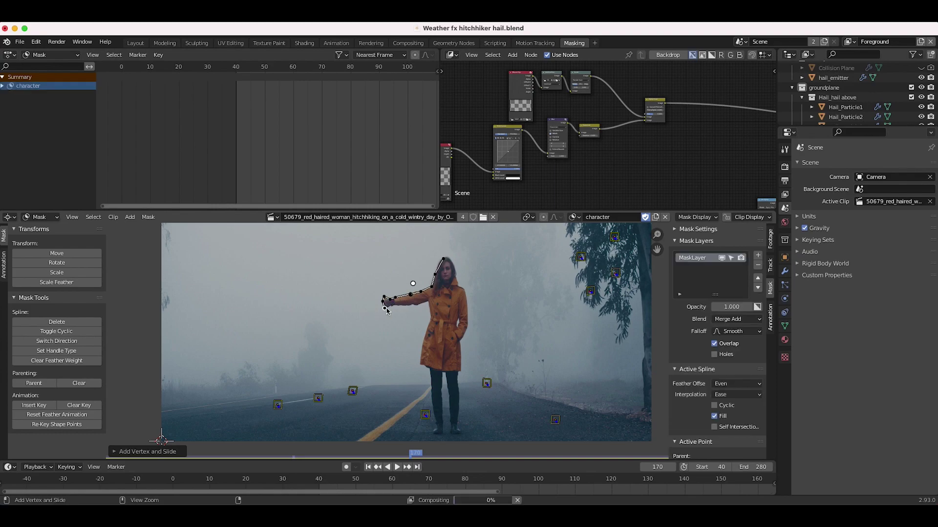
ctrl+click(413, 305)
ctrl+click(429, 301)
ctrl+click(430, 316)
Step: Continue the mask down the coat's left side and around both legs and feet
ctrl+click(420, 354)
ctrl+click(420, 366)
ctrl+click(431, 370)
ctrl+click(432, 403)
ctrl+click(436, 421)
ctrl+click(436, 428)
ctrl+click(434, 433)
ctrl+click(436, 435)
ctrl+click(442, 434)
ctrl+click(443, 429)
ctrl+click(443, 418)
ctrl+click(443, 400)
ctrl+click(441, 391)
ctrl+click(443, 381)
ctrl+click(453, 434)
ctrl+click(459, 431)
ctrl+click(458, 419)
Step: Trace up the right leg and coat to the shoulder, close the outline at the head
ctrl+click(458, 396)
ctrl+click(459, 374)
ctrl+click(461, 363)
ctrl+click(461, 352)
ctrl+click(467, 321)
ctrl+click(467, 302)
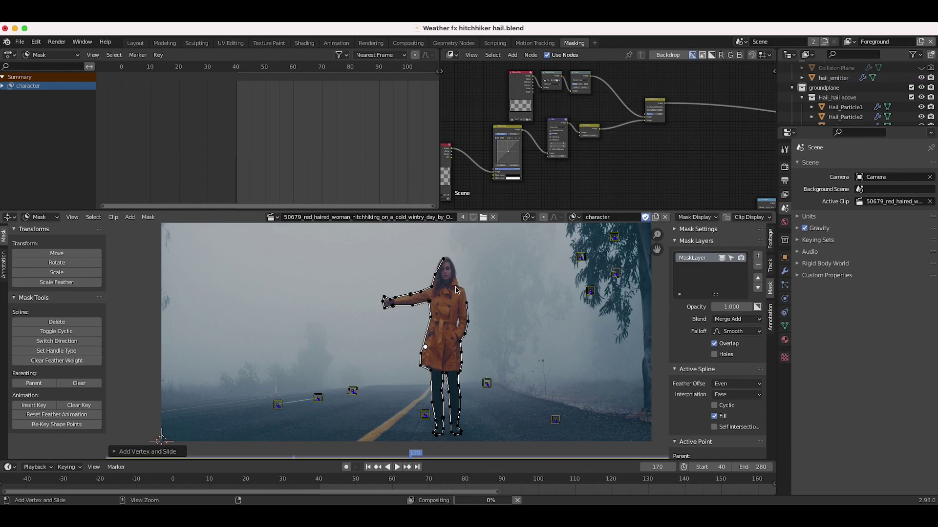
ctrl+click(464, 290)
ctrl+click(443, 260)
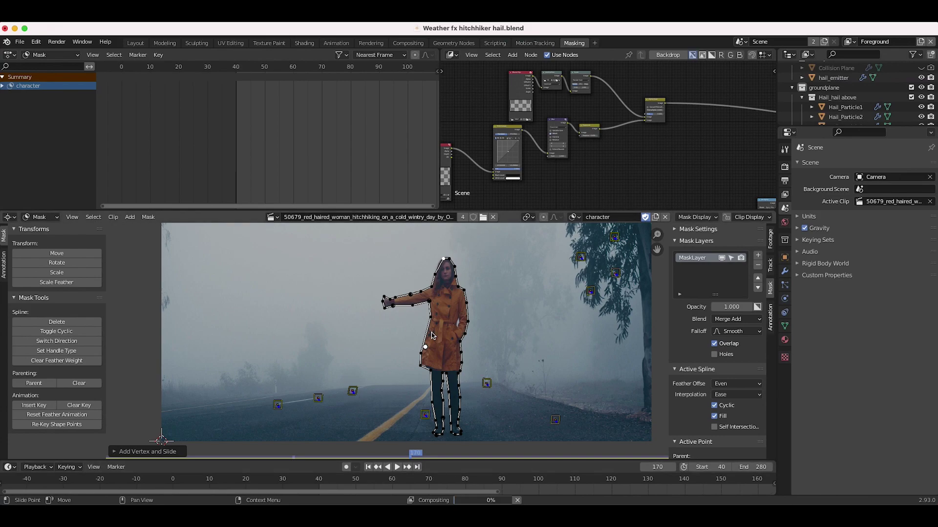
click(363, 305)
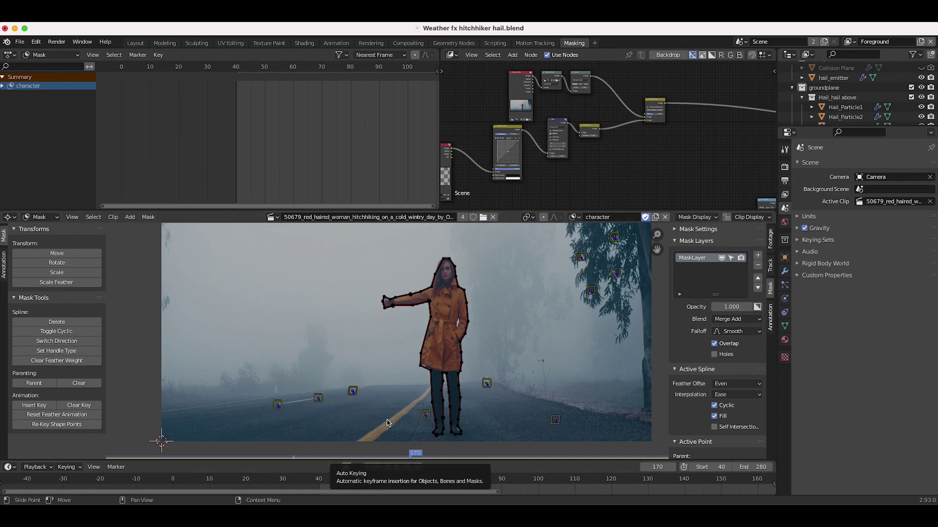
Step: Select the mask points with A and box select, pick a road tracking marker, then return to Compositing
key(a)
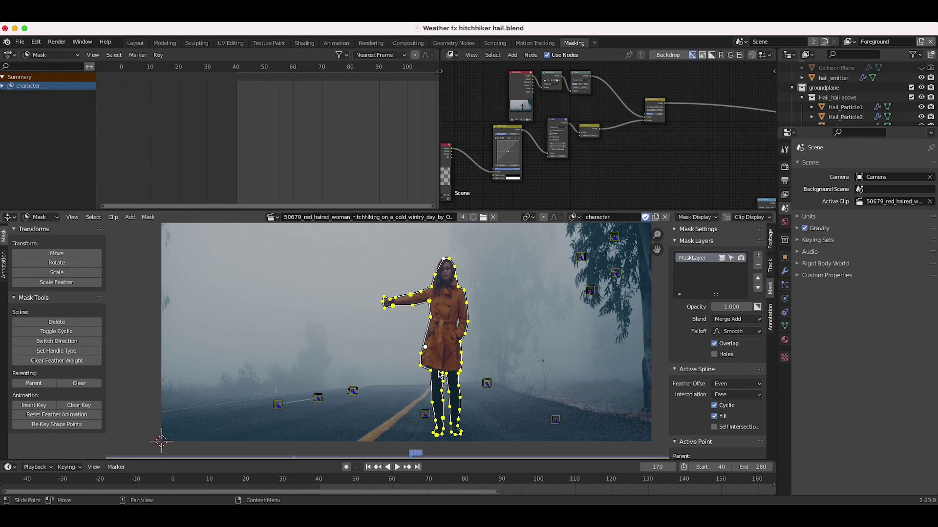
key(b)
drag(506, 234, 364, 483)
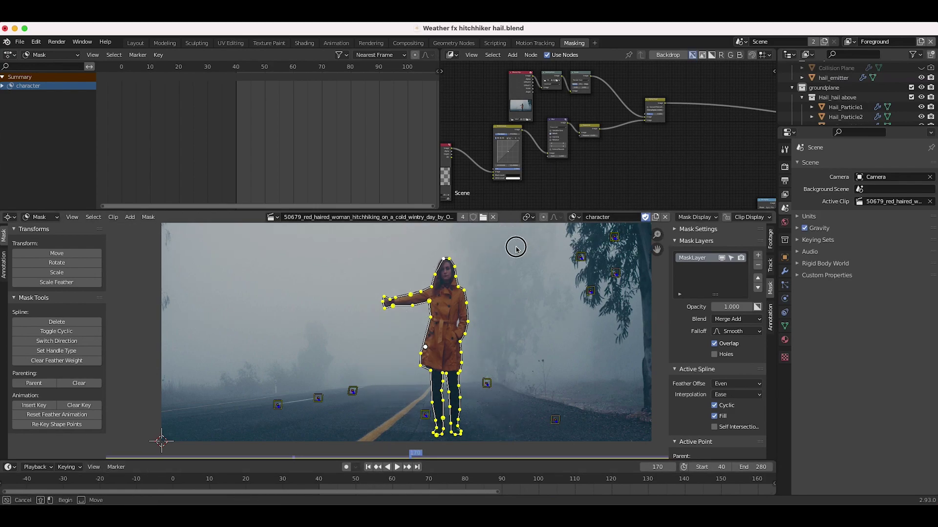
click(426, 416)
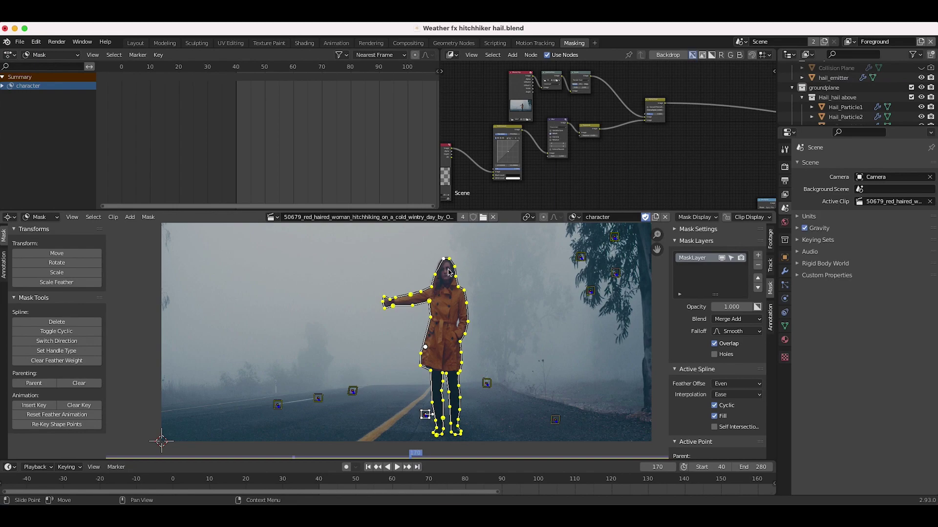
click(408, 43)
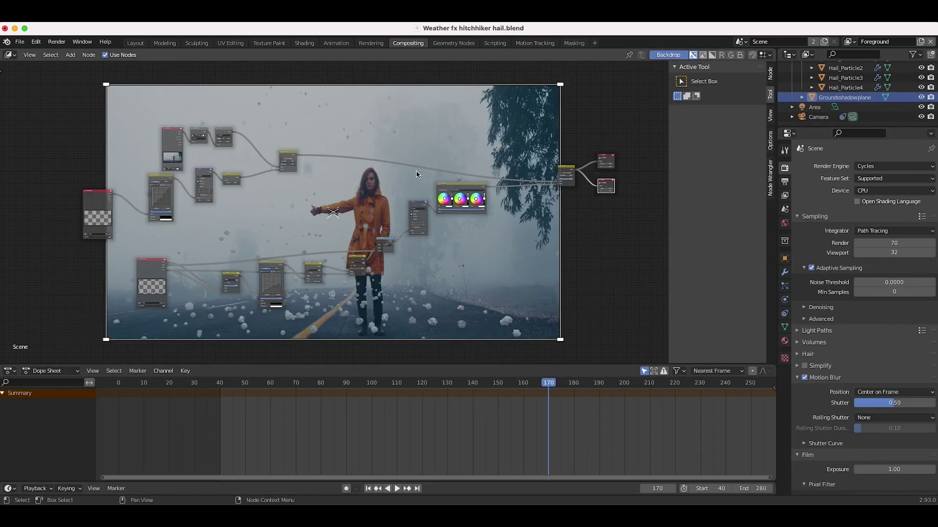
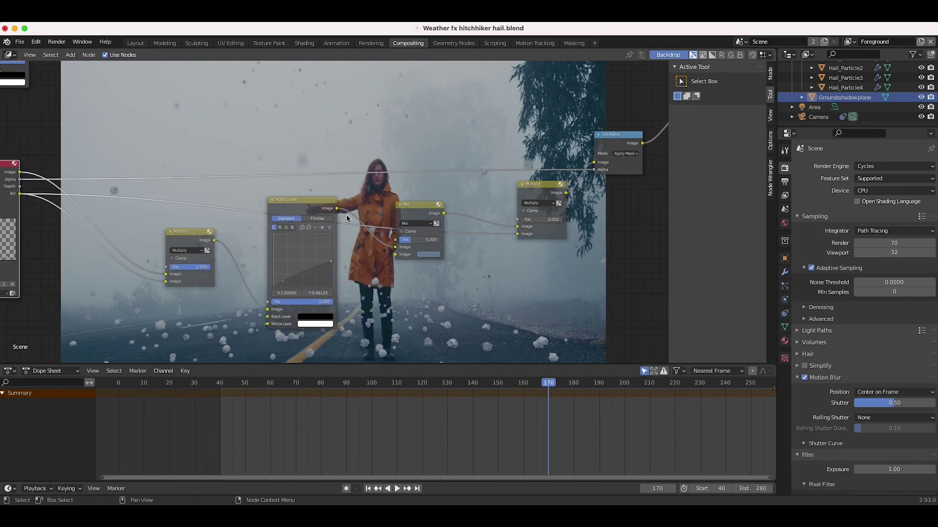
Step: Set the Alpha Over Fac to 0 to preview the bare foggy footage, then restore it to 1
scroll(494, 218, right, 4)
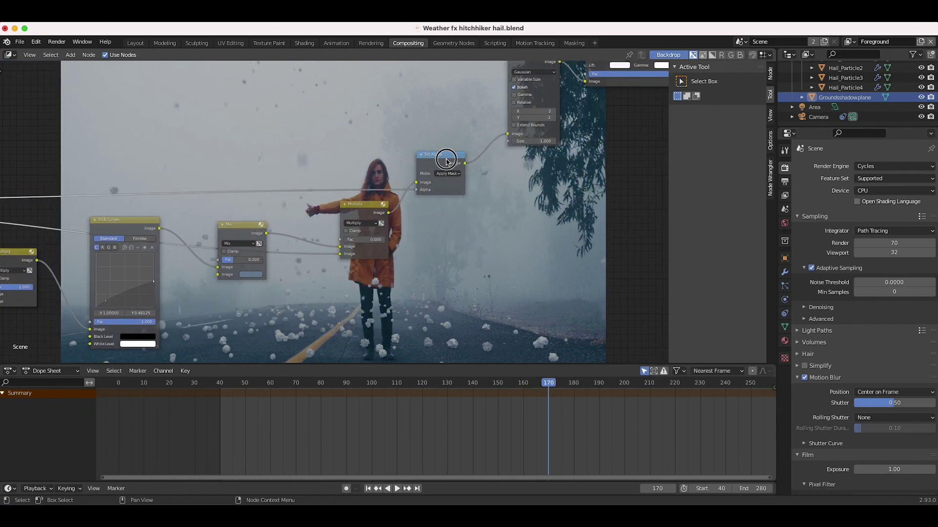
scroll(411, 100, right, 1)
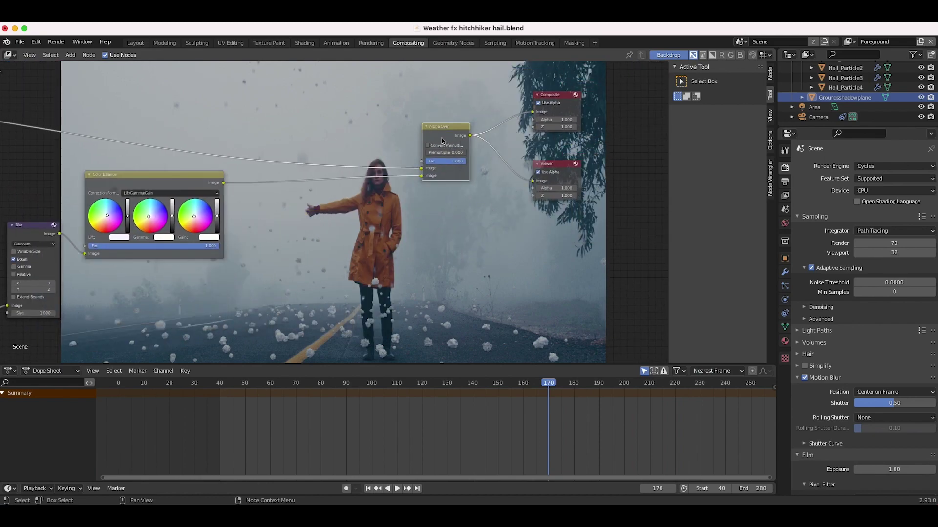
middle_drag(432, 132, 357, 177)
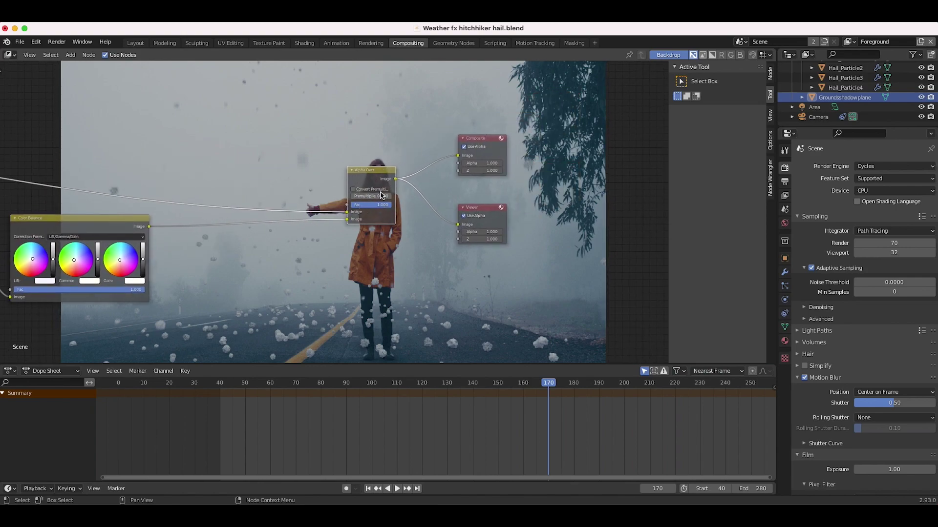
drag(384, 205, 346, 206)
scroll(350, 318, down, 10)
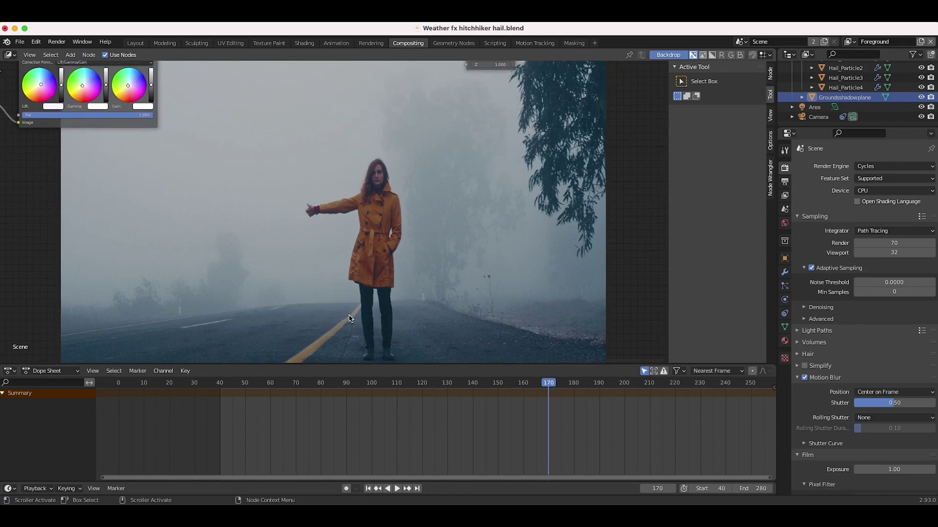
scroll(354, 230, up, 5)
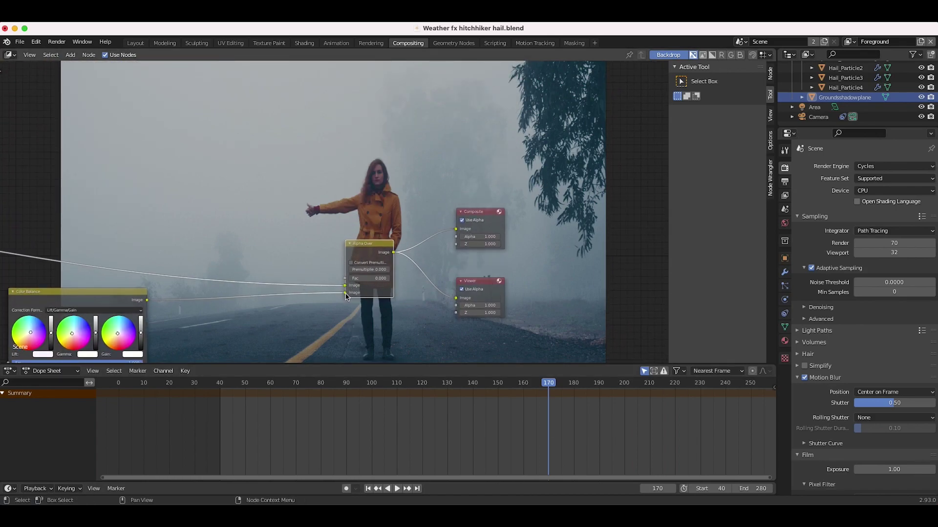
drag(365, 278, 390, 281)
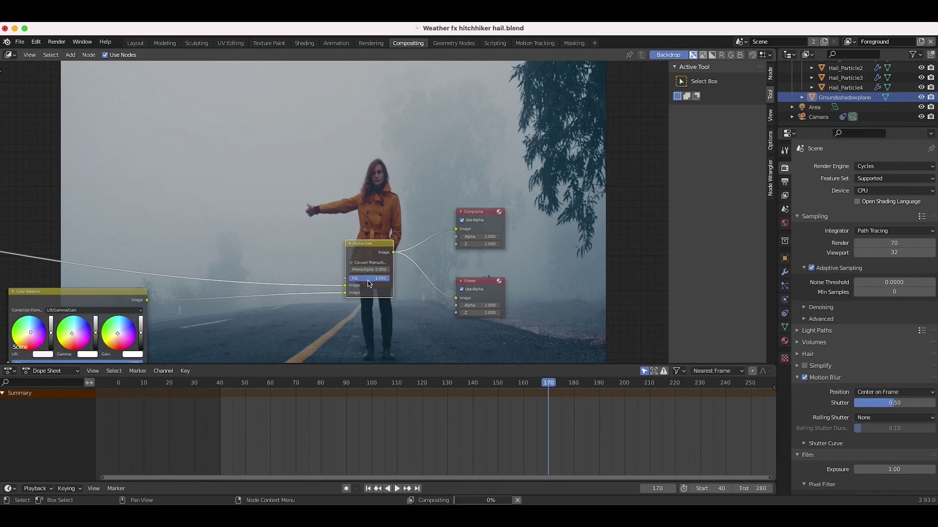
middle_drag(281, 314, 418, 241)
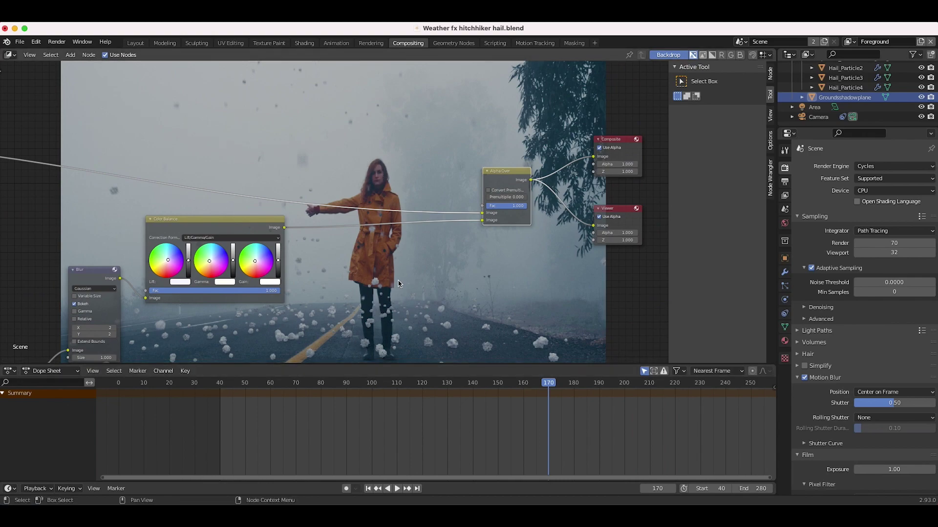
scroll(363, 288, down, 2)
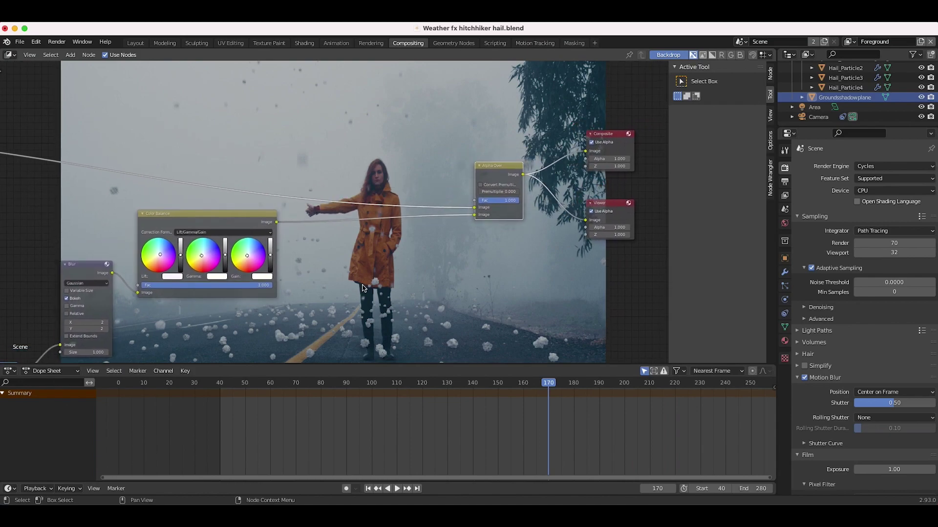
Step: Add a Mask input node set to the character mask
key(shift+a)
mouse_move(324, 315)
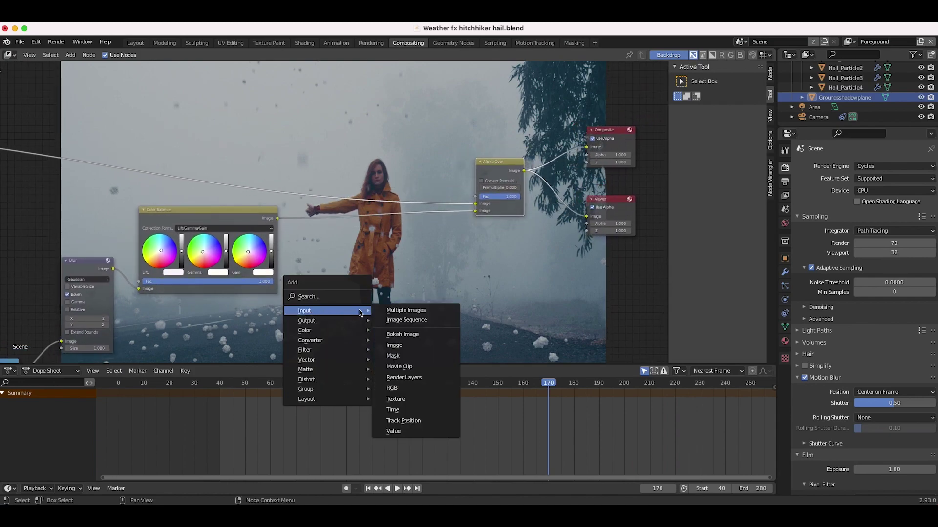
click(393, 356)
click(302, 294)
click(301, 311)
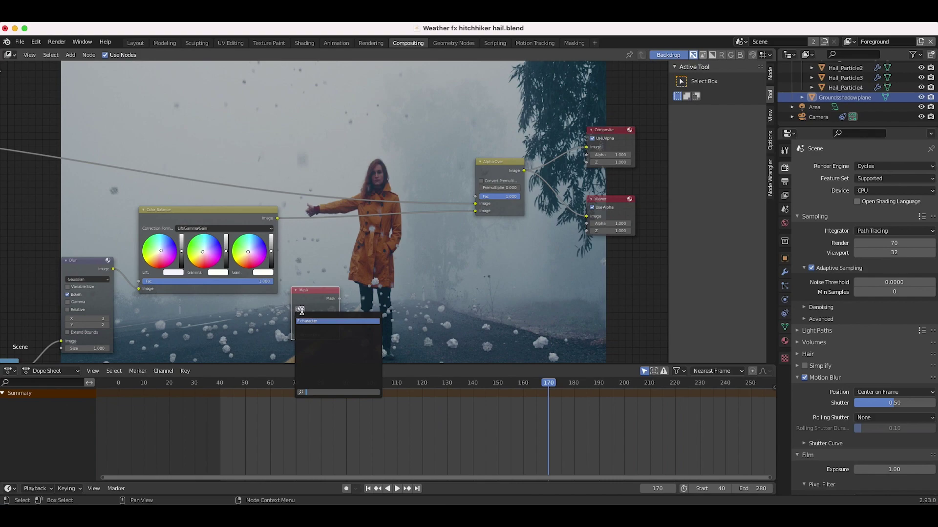
click(306, 321)
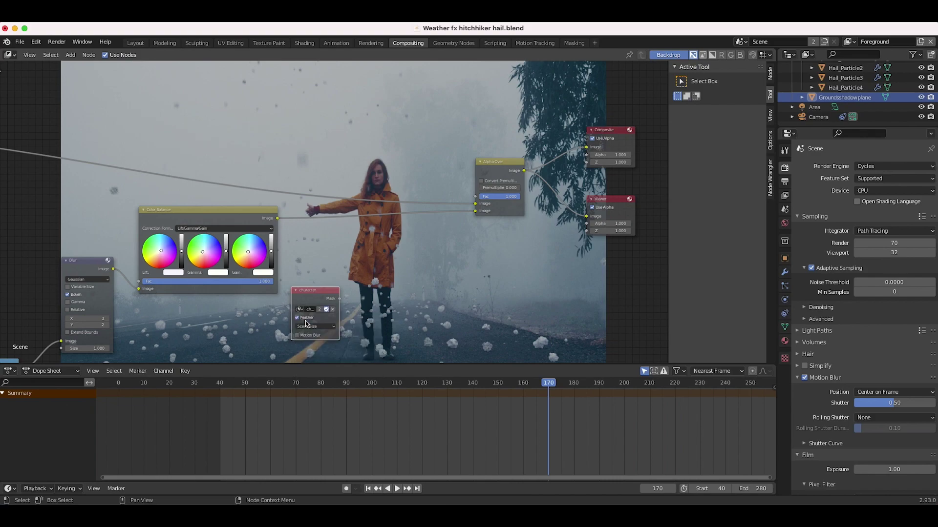
Step: Insert a Set Alpha node after Color Balance and feed the character mask into its Alpha
key(shift+a)
mouse_move(335, 337)
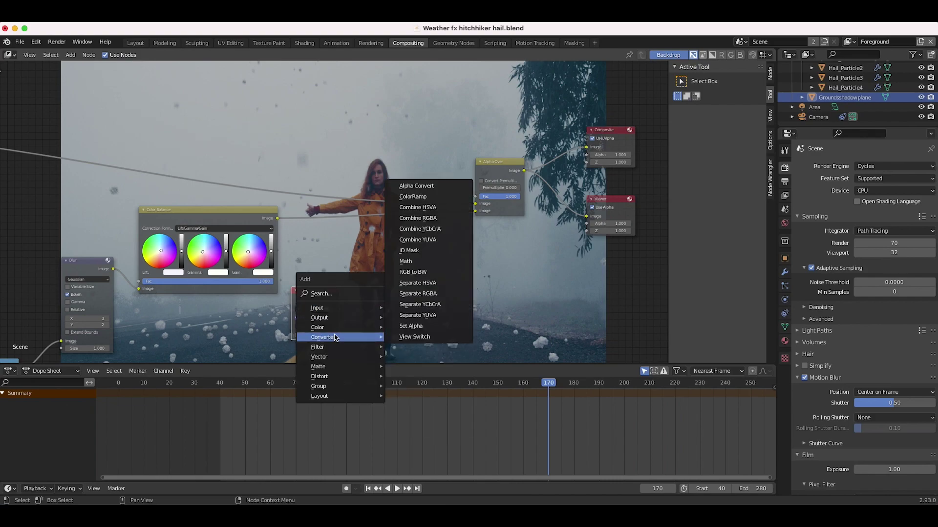
click(414, 326)
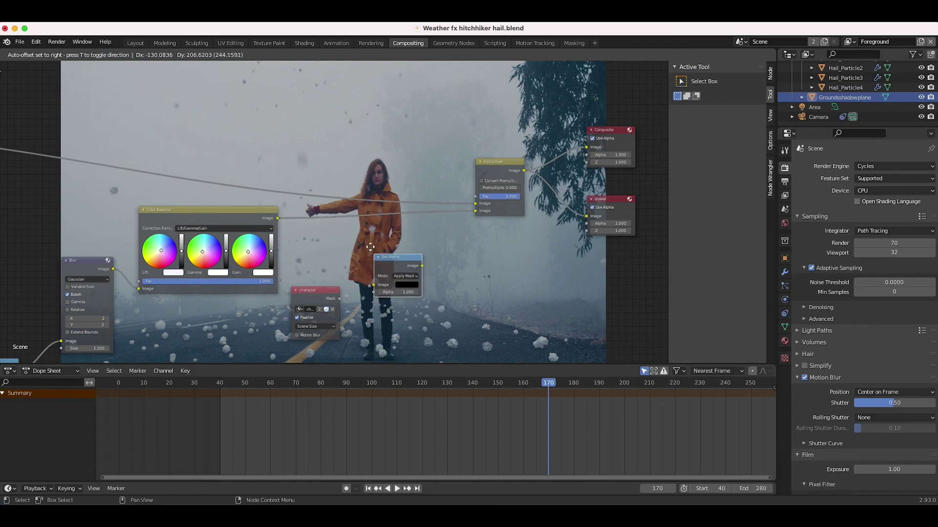
click(368, 214)
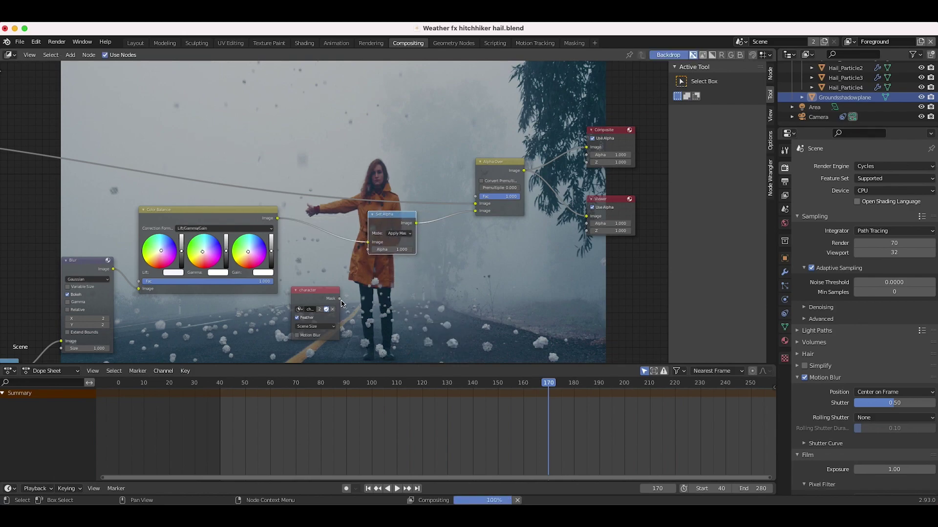
drag(339, 299, 368, 251)
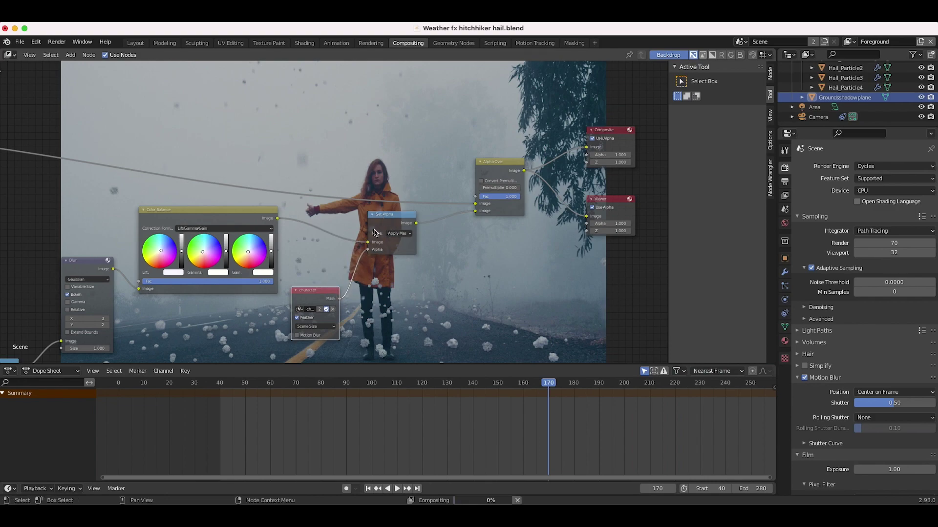
scroll(459, 310, right, 5)
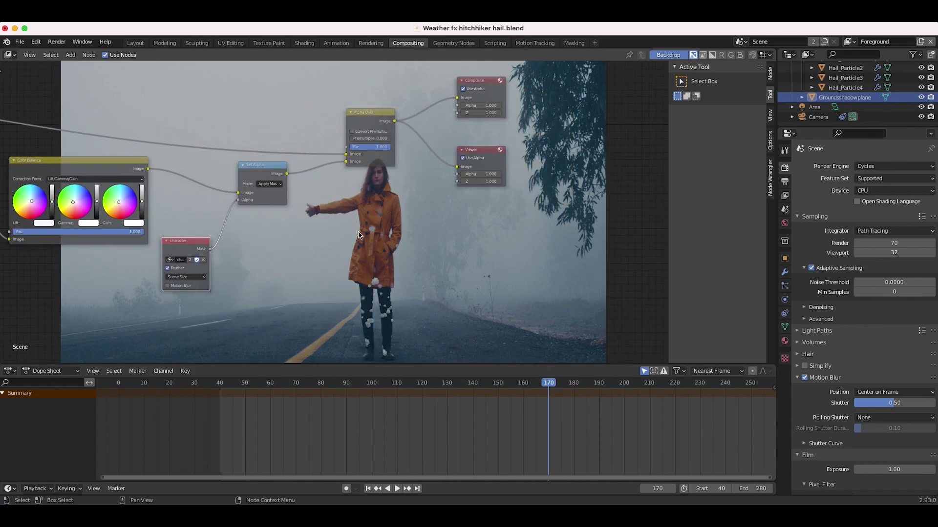
scroll(320, 230, left, 5)
drag(350, 261, 265, 276)
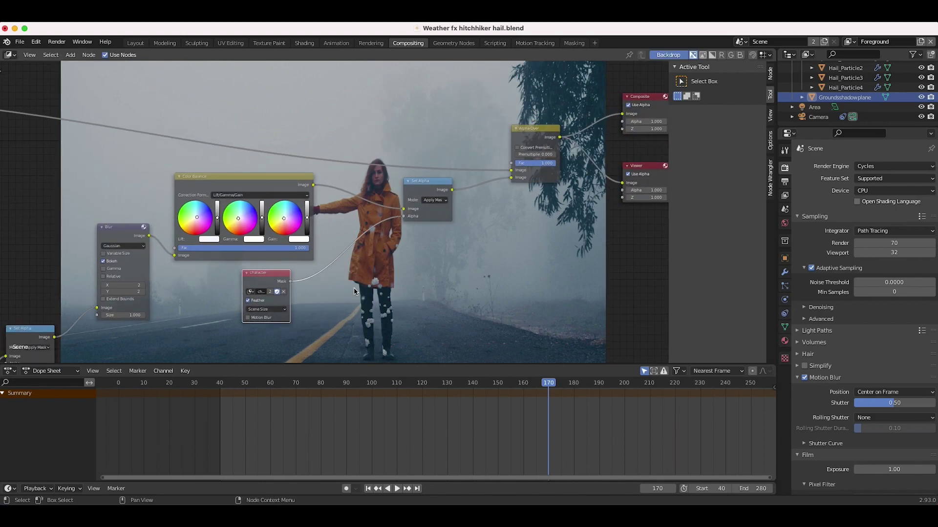
Step: Insert an Invert node between the character Mask node and Set Alpha
key(shift+a)
mouse_move(315, 280)
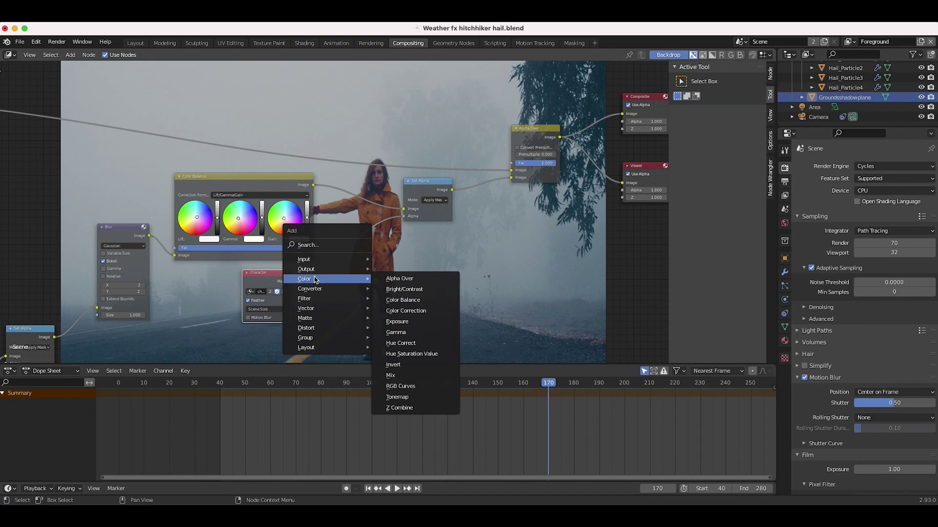
click(393, 365)
click(327, 239)
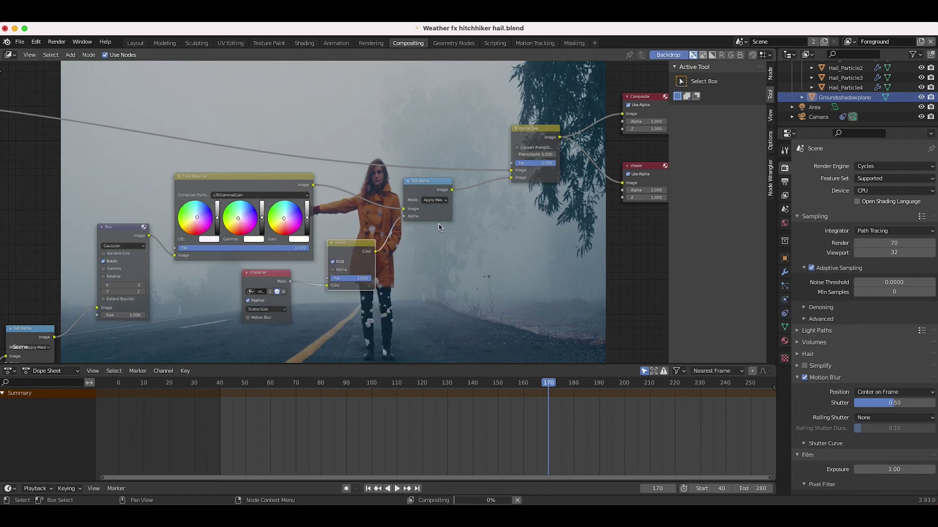
Step: Pan around the compositor to check that hail now falls around the hitchhiker at frame 170
middle_drag(498, 288, 373, 216)
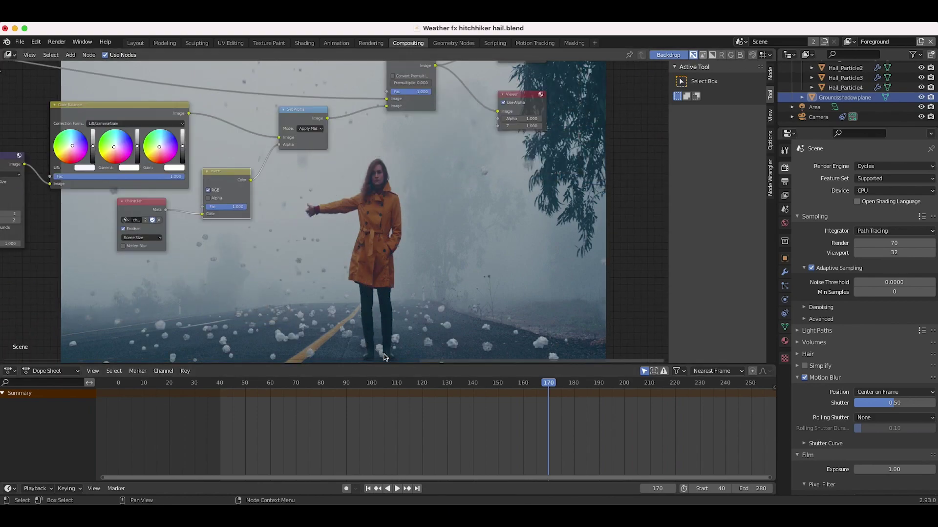
middle_drag(327, 121, 379, 187)
scroll(464, 277, right, 3)
scroll(464, 276, down, 3)
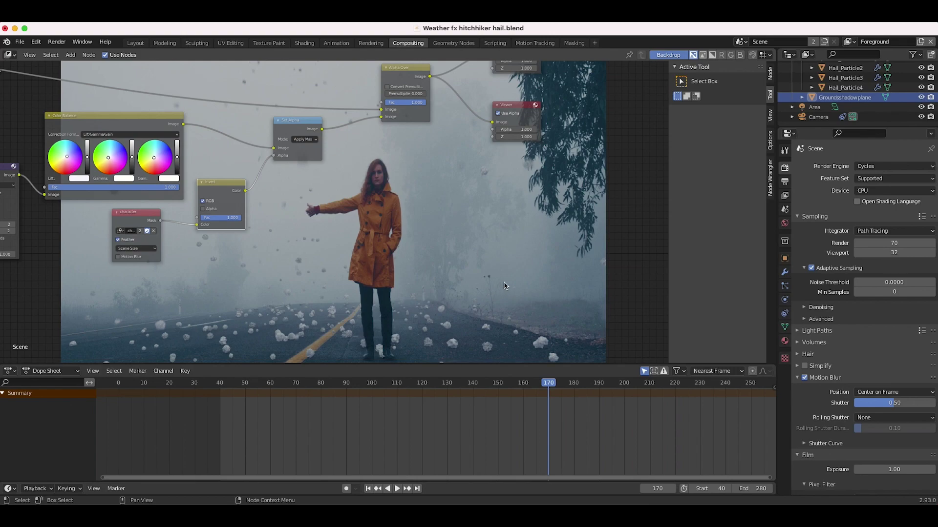
scroll(400, 228, up, 3)
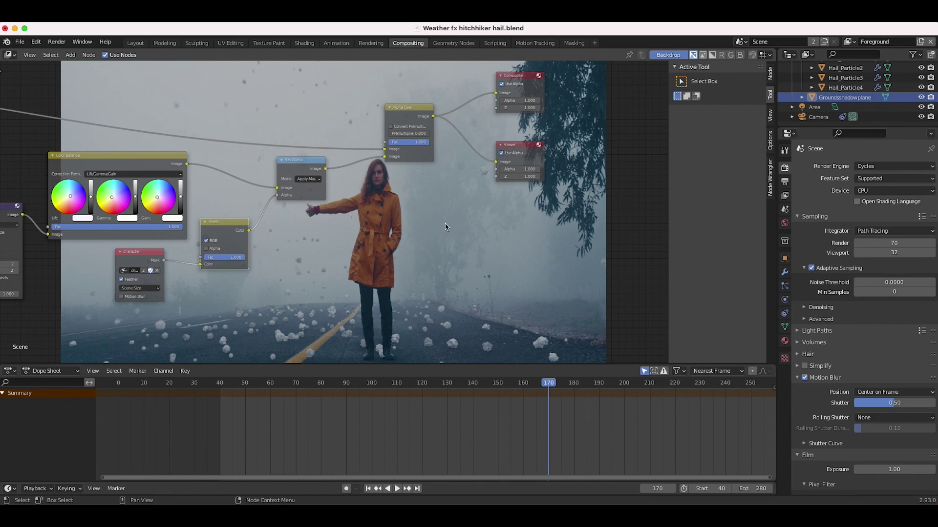
scroll(428, 250, down, 8)
scroll(427, 250, right, 8)
scroll(427, 250, up, 11)
scroll(427, 250, left, 8)
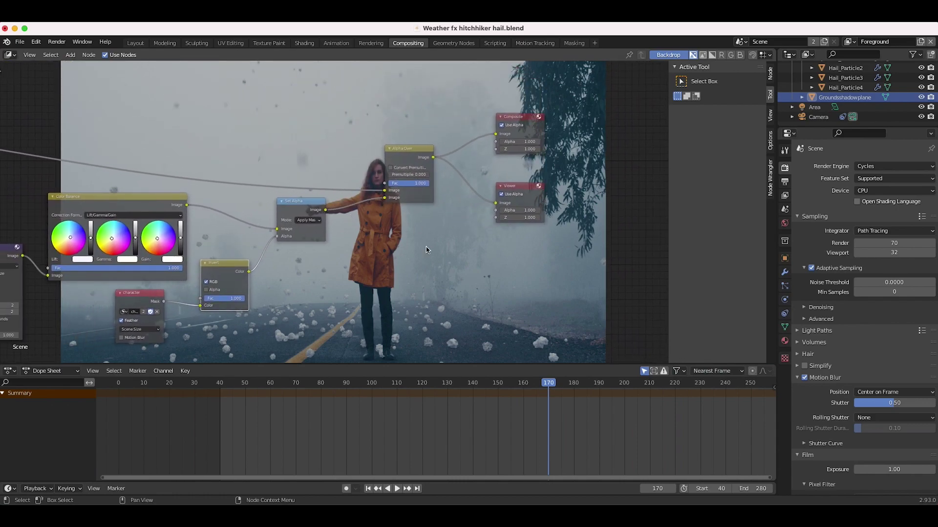
scroll(455, 231, right, 5)
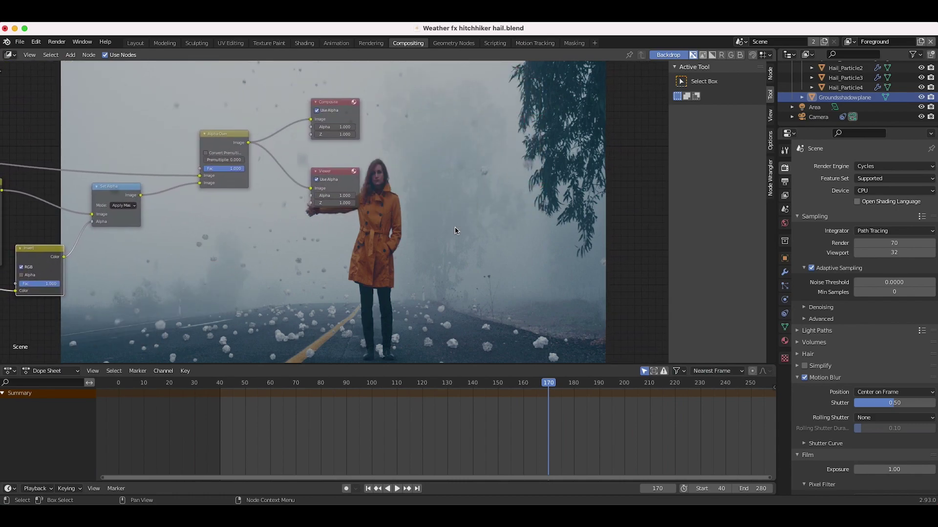
scroll(398, 268, left, 4)
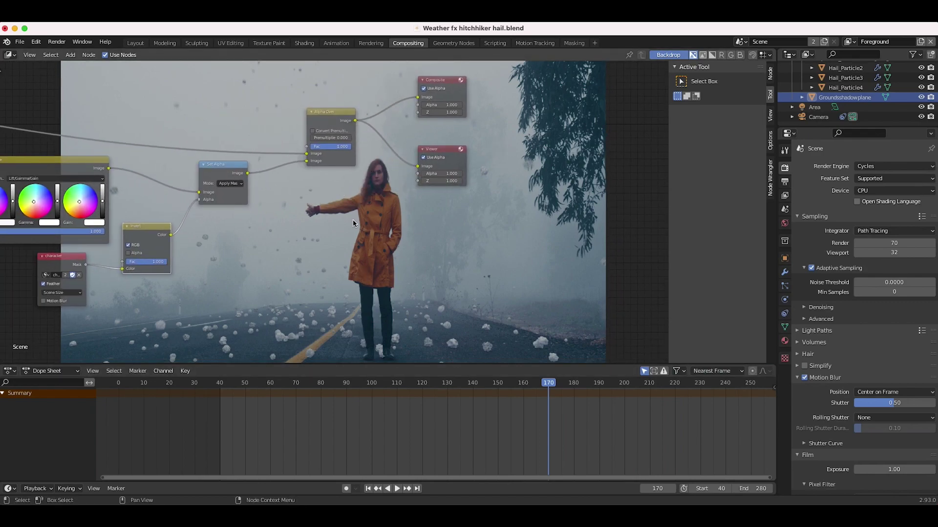
scroll(352, 223, right, 8)
scroll(370, 190, down, 3)
click(408, 45)
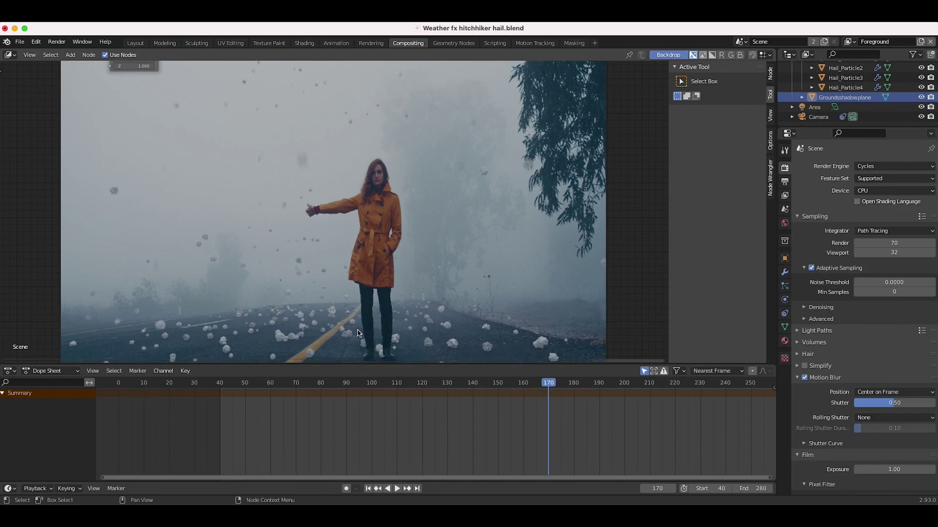
Step: Shrink the backdrop, frame the tree, and delete the character Mask, Invert and Set Alpha nodes
key(v)
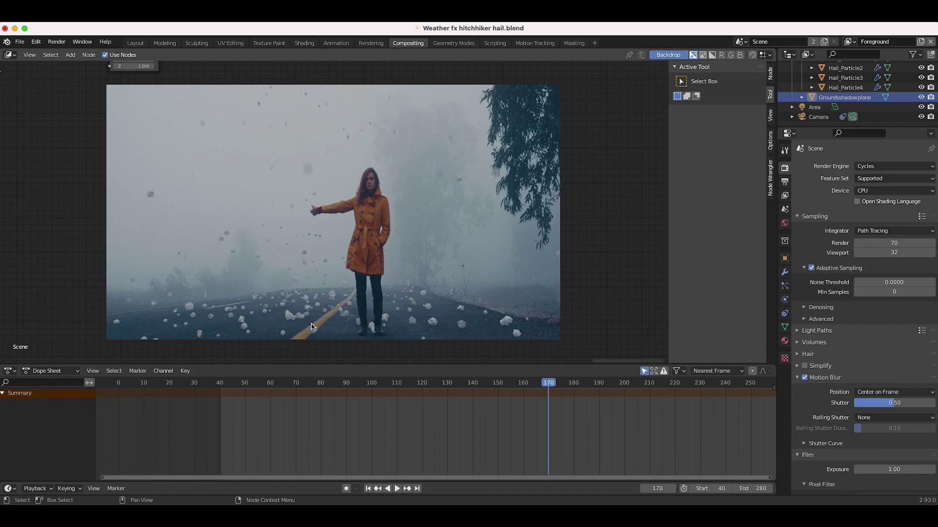
key(Home)
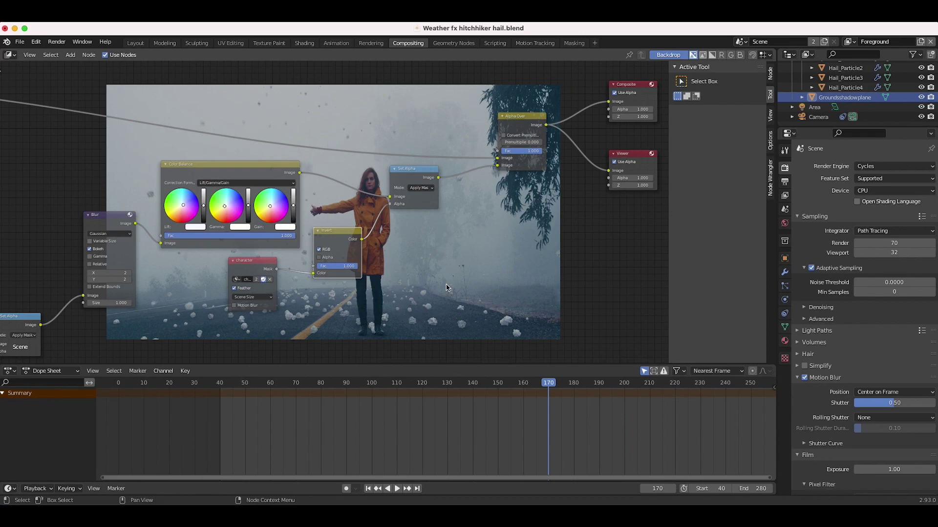
middle_drag(408, 258, 301, 243)
click(139, 249)
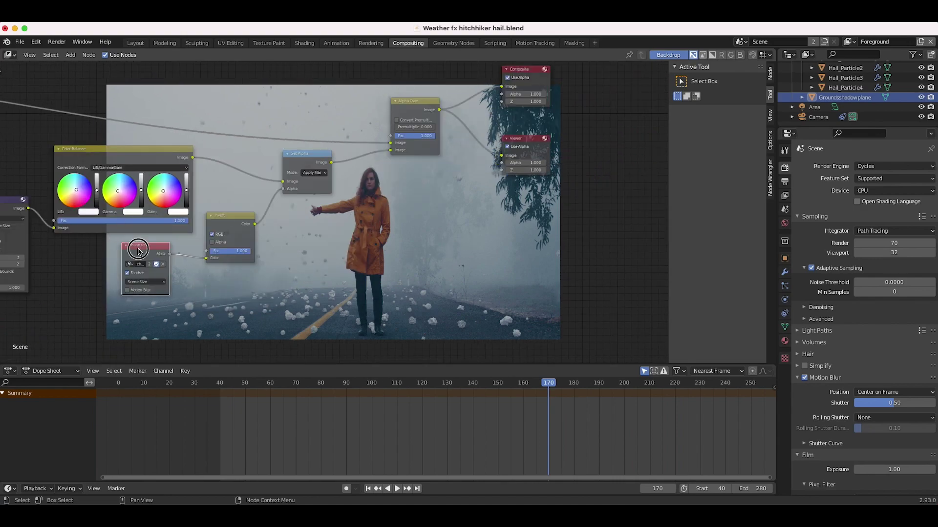
key(x)
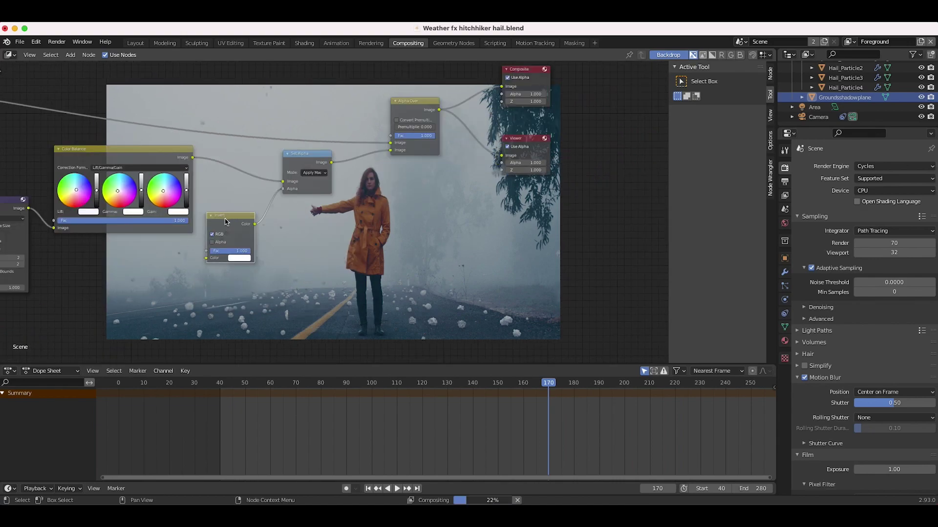
key(x)
click(299, 156)
key(x)
Step: Link Color Balance's Image output to Alpha Over's lower Image input, then switch to Layout
drag(192, 157, 391, 150)
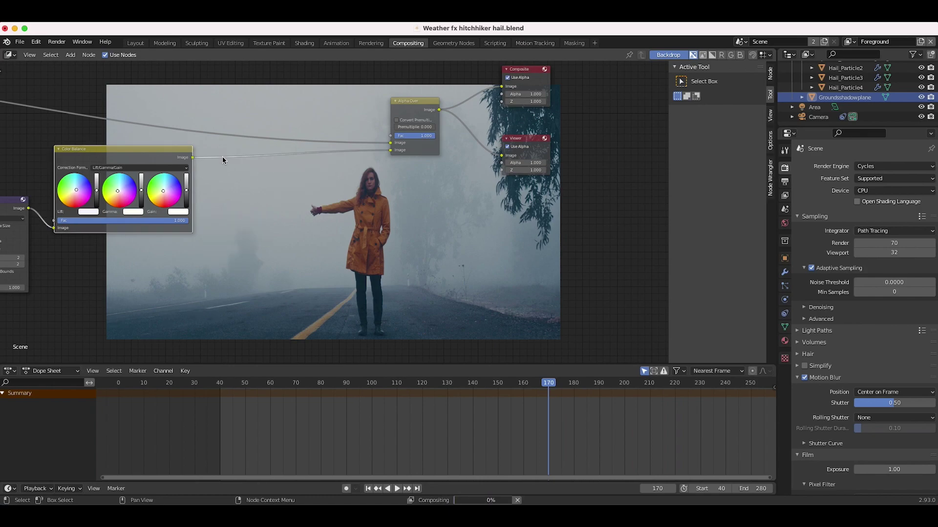
scroll(331, 271, down, 5)
middle_drag(330, 270, 542, 196)
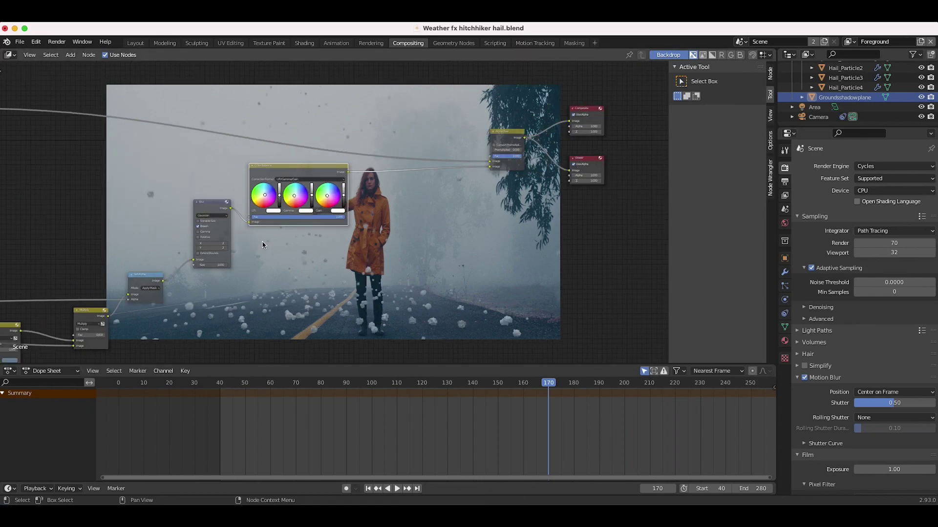
middle_drag(190, 245, 262, 241)
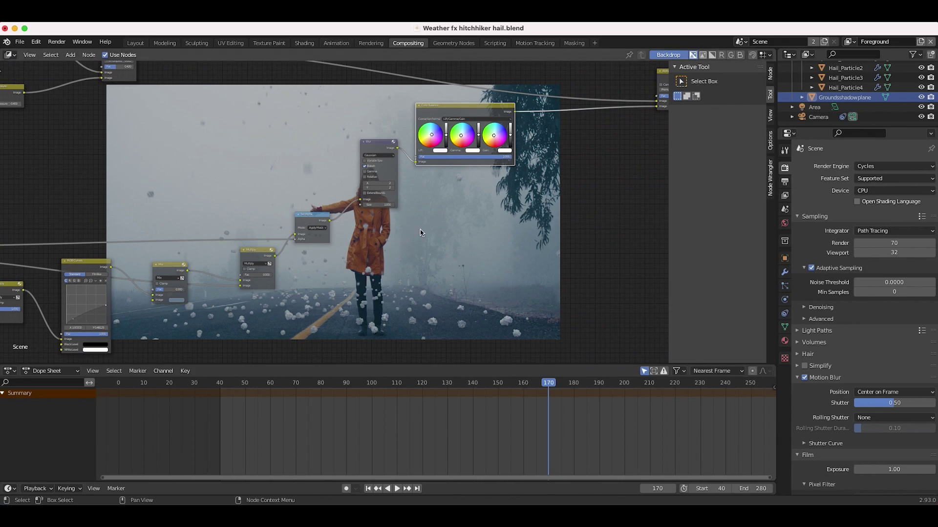
click(135, 43)
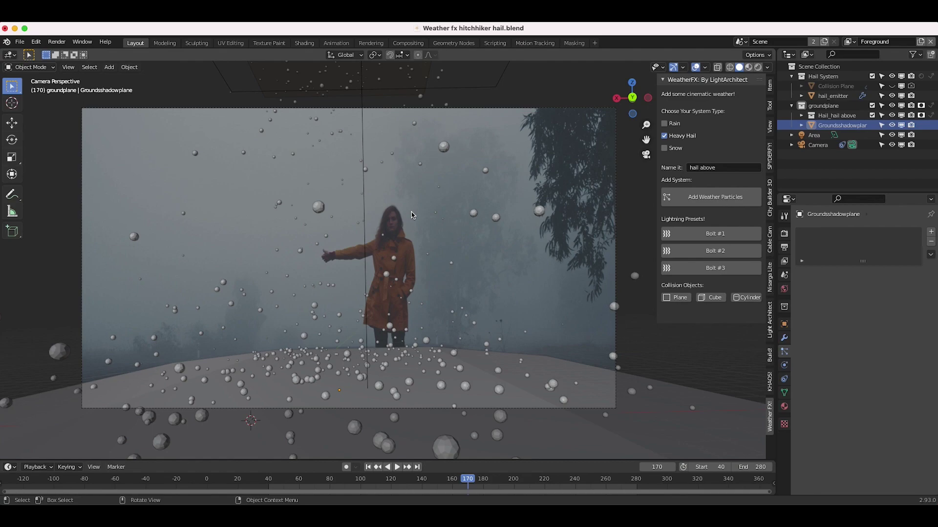
Step: Add a plane mesh and rotate it 90° on X so it stands upright
key(shift+a)
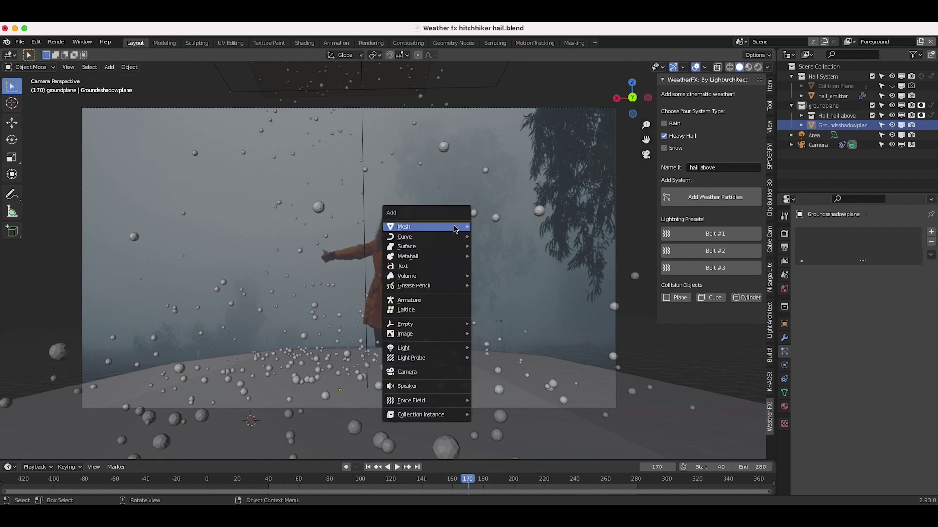
mouse_move(454, 226)
click(497, 228)
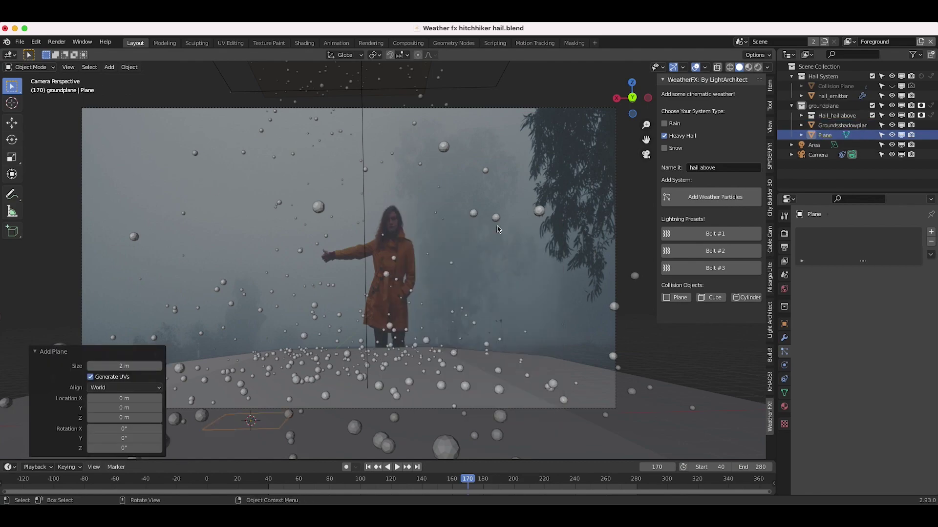
key(g)
click(464, 178)
key(r)
text(x)
text(90)
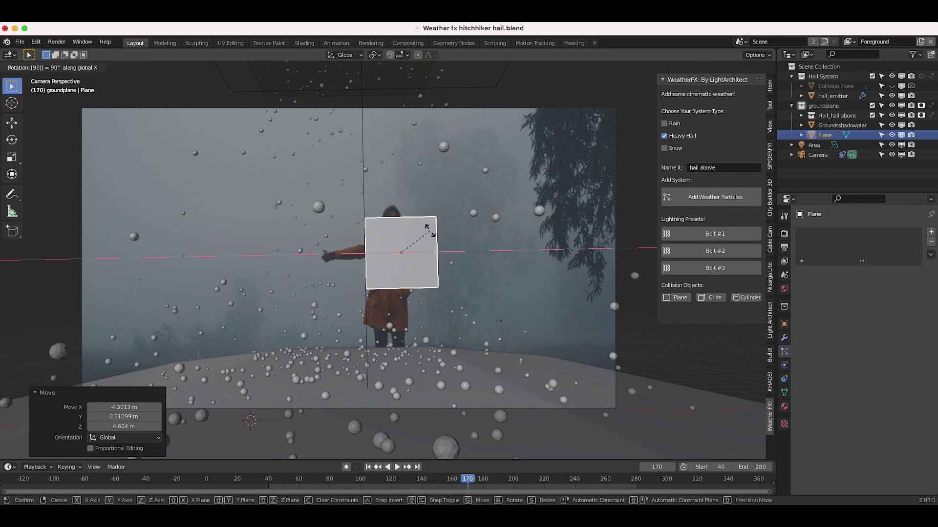
key(Return)
Step: Shrink the plane and move it roughly toward the woman's head
key(s)
click(430, 259)
key(g)
click(430, 293)
key(s)
click(448, 236)
key(g)
click(449, 237)
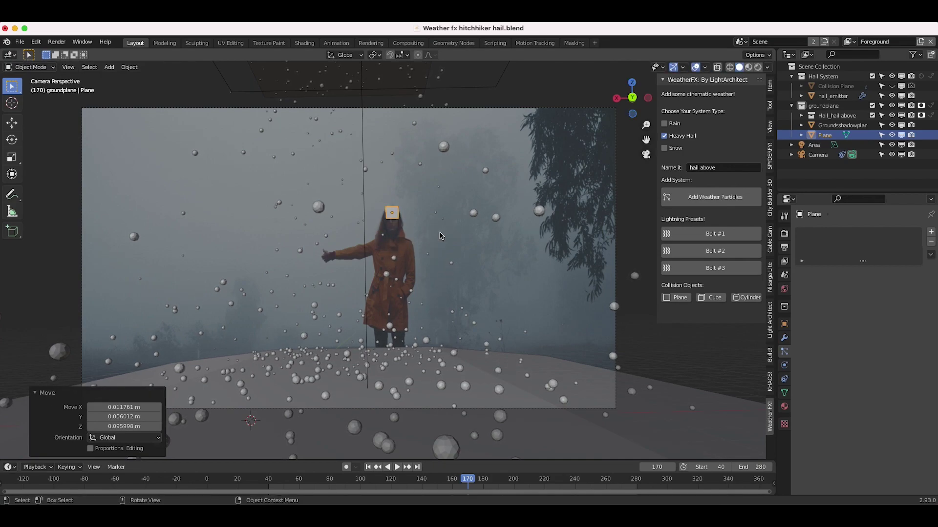
Step: Scale the plane up to 4.739, lower it to about -5.2 m, and return to camera view
key(ctrl+z)
middle_drag(454, 238, 416, 263)
scroll(417, 264, left, 10)
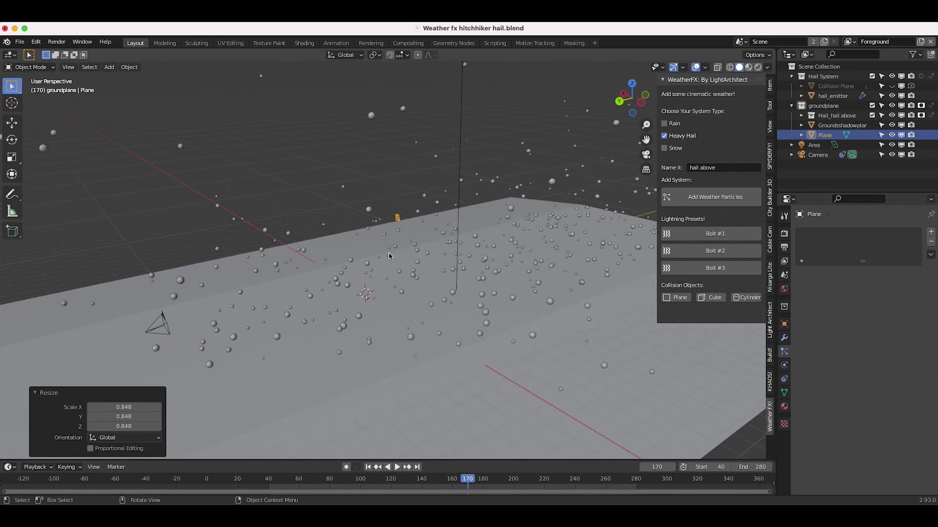
scroll(489, 289, right, 10)
scroll(488, 289, left, 7)
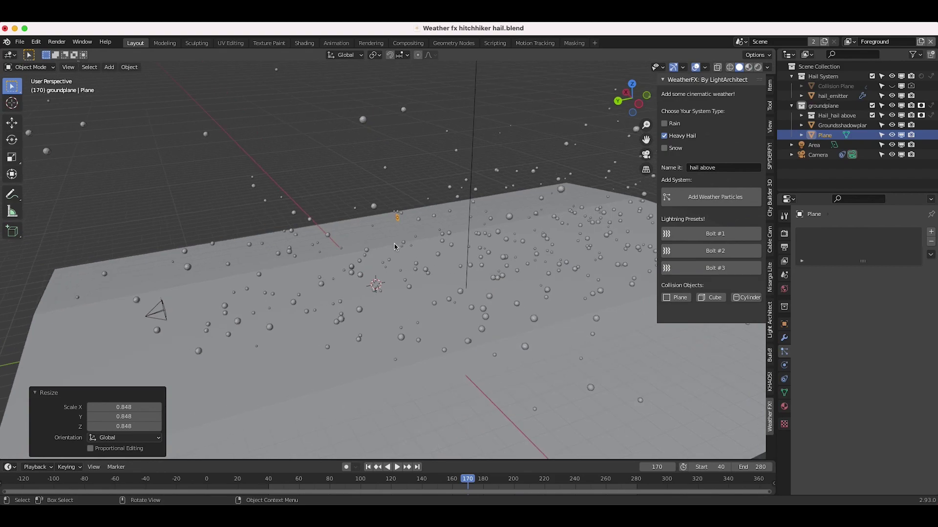
key(s)
click(628, 309)
key(g)
key(z)
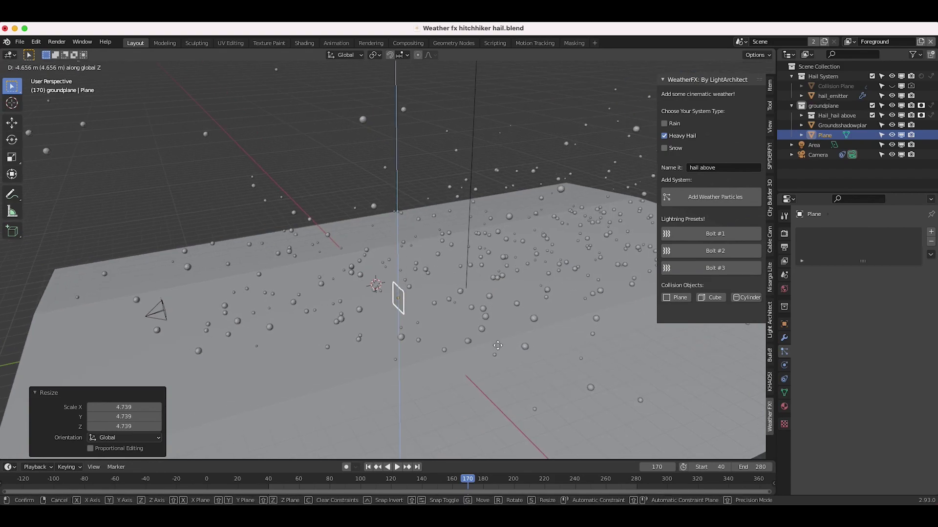
click(498, 355)
click(68, 67)
mouse_move(88, 180)
click(224, 179)
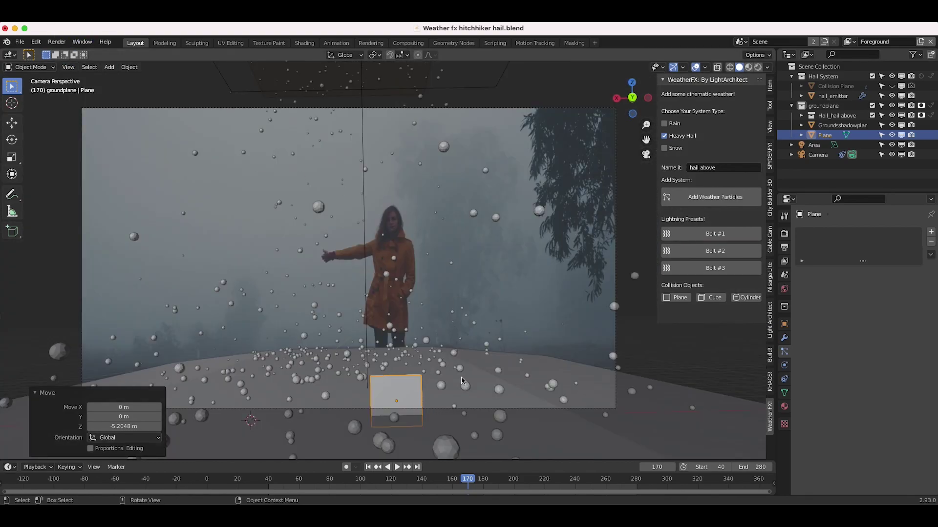
Step: Slide the plane along Y nearer the camera, checking its placement in wireframe shading
key(g)
key(y)
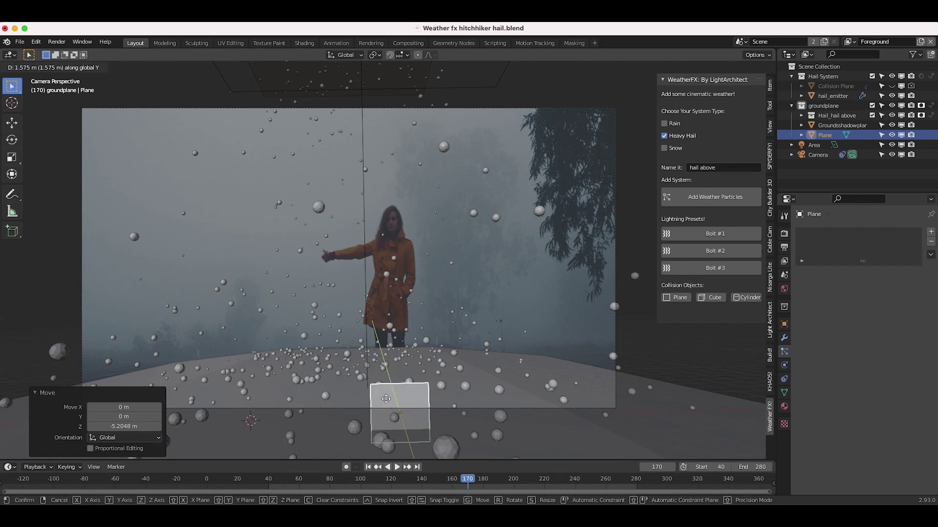
click(381, 336)
key(z)
click(318, 336)
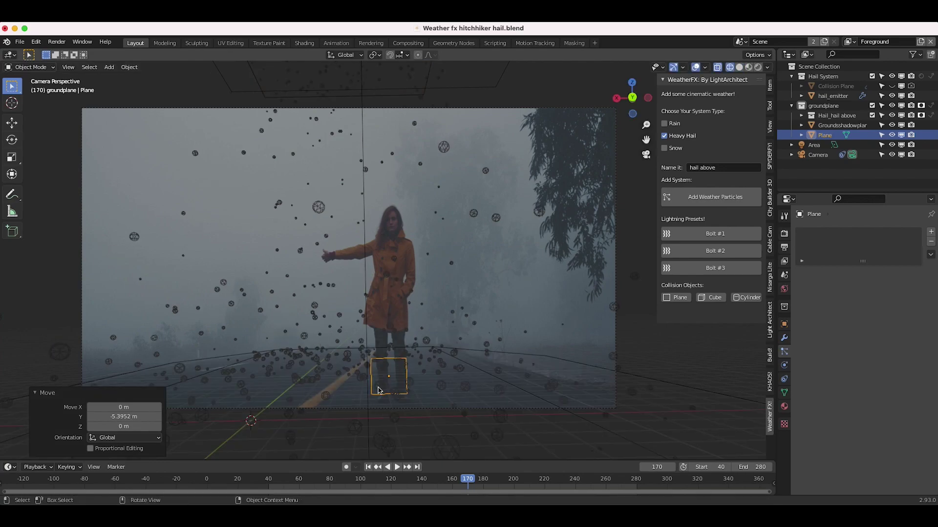
click(382, 391)
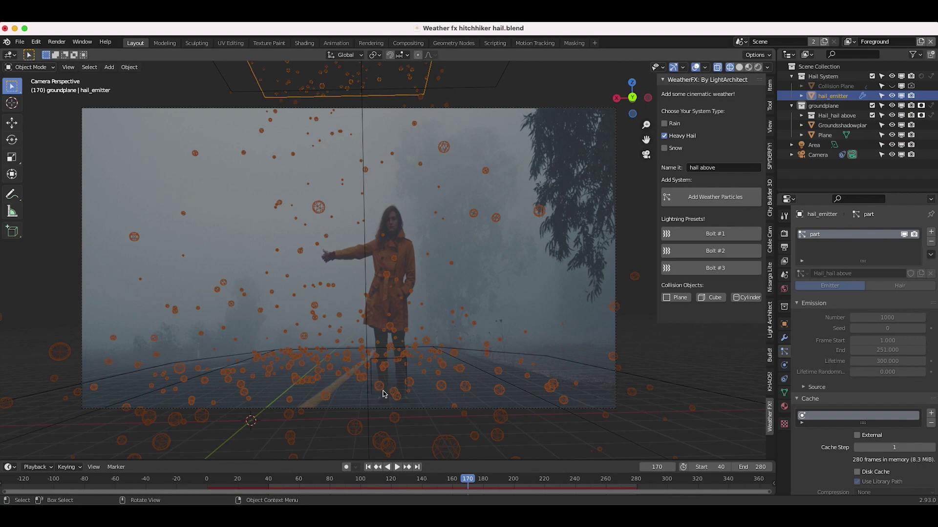
click(371, 375)
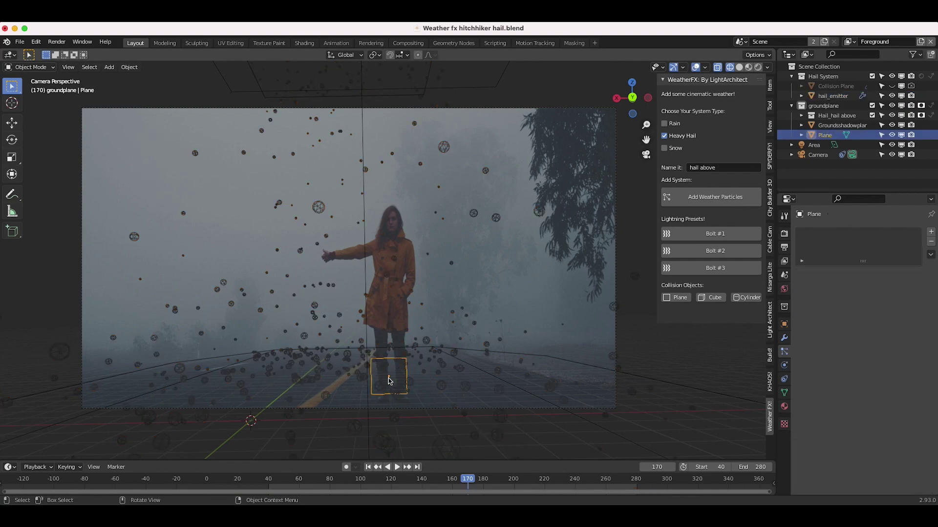
key(z)
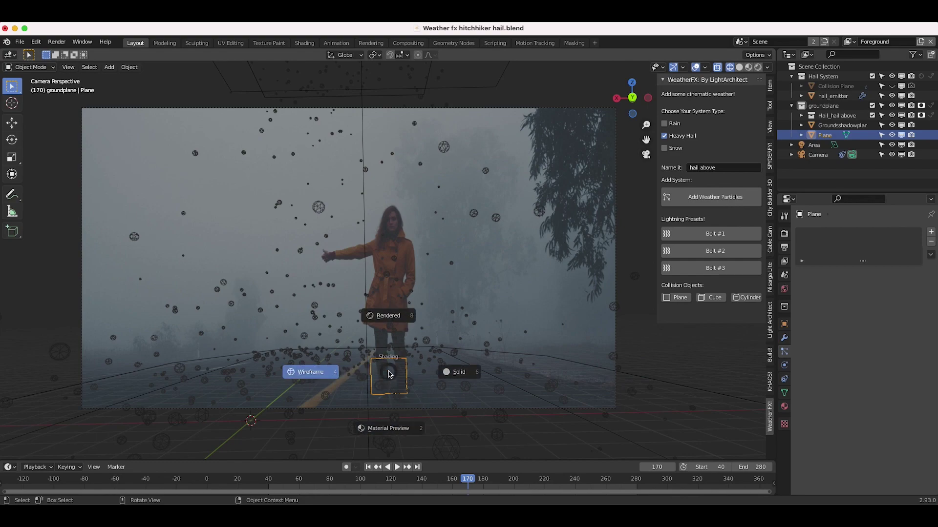
click(405, 376)
Step: Shift the plane 0.7093 m along Y and raise it to 0.458 m height
key(g)
key(y)
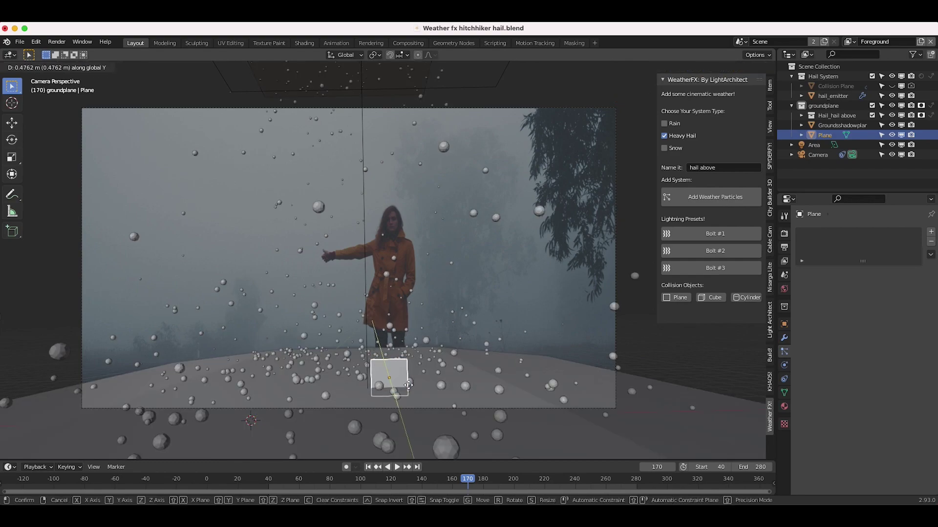
click(415, 392)
key(z)
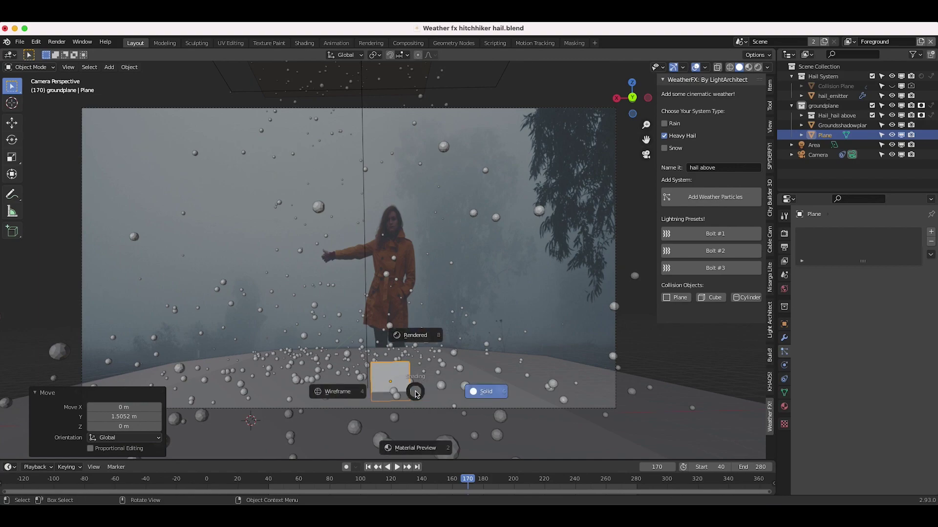
click(390, 400)
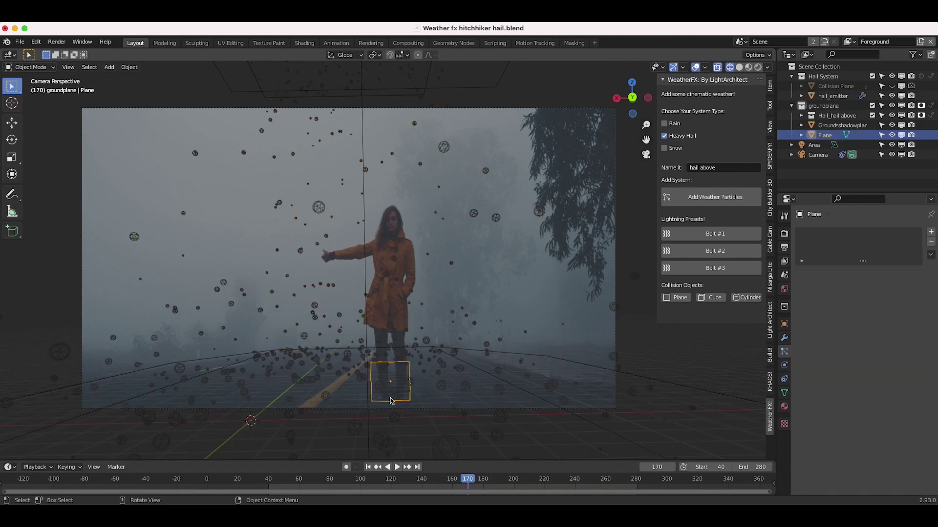
key(g)
key(y)
click(410, 378)
key(z)
click(472, 385)
key(g)
key(y)
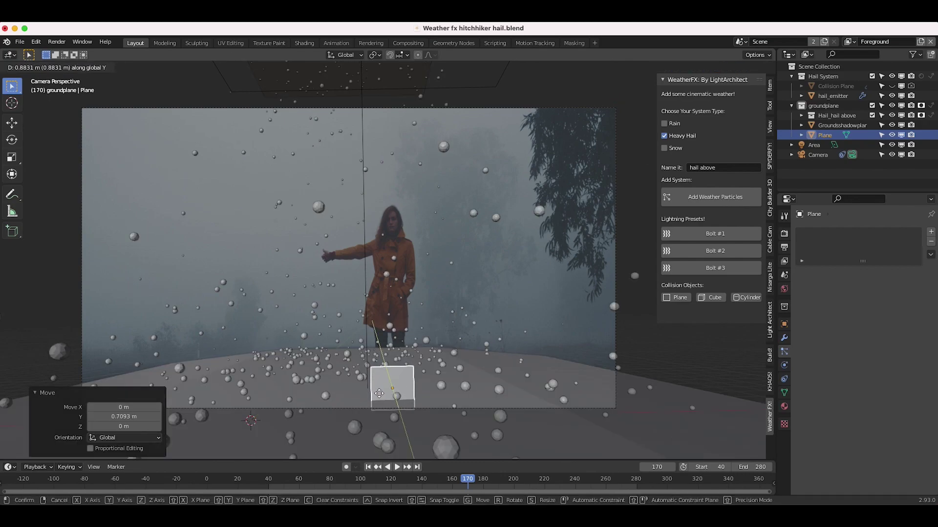
key(z)
click(411, 387)
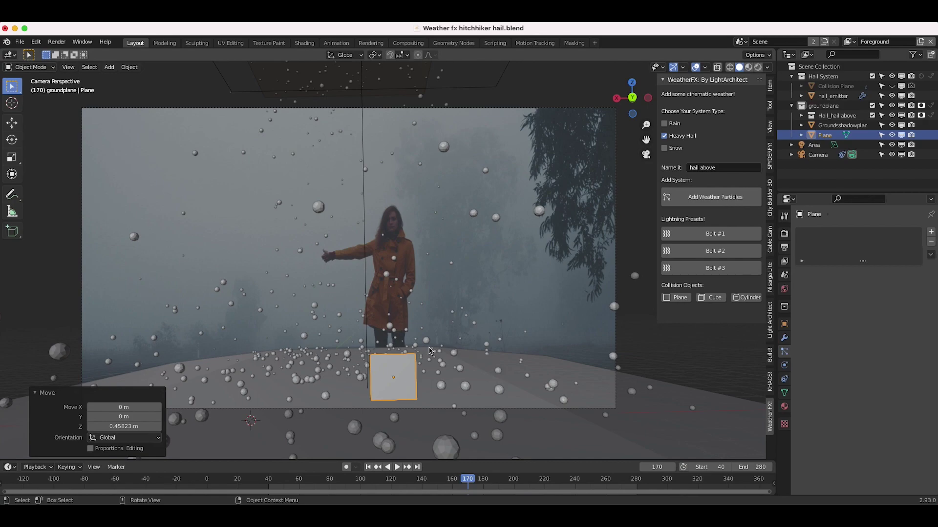
Step: Raise the plane, shrink it to 0.199, and place it at the woman's head in camera view
key(g)
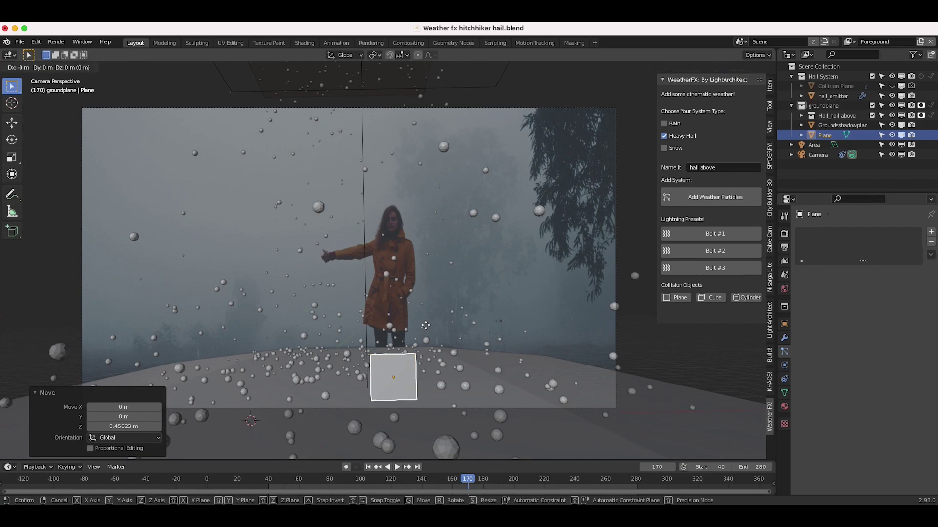
key(z)
click(428, 175)
key(s)
click(392, 213)
key(g)
click(394, 212)
scroll(395, 210, up, 5)
key(g)
key(z)
click(402, 204)
click(30, 67)
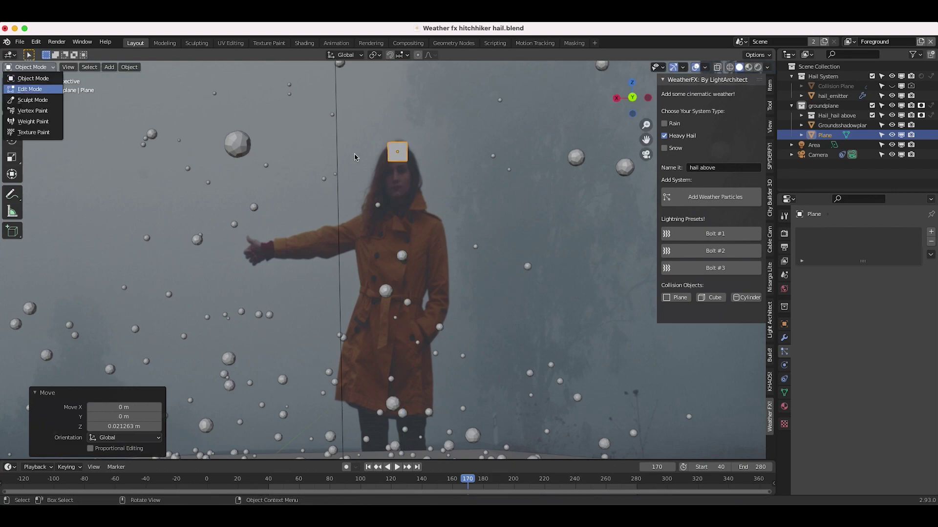
Step: In Edit Mode, widen the plane's bottom edge and extrude two widened segments downward
key(Tab)
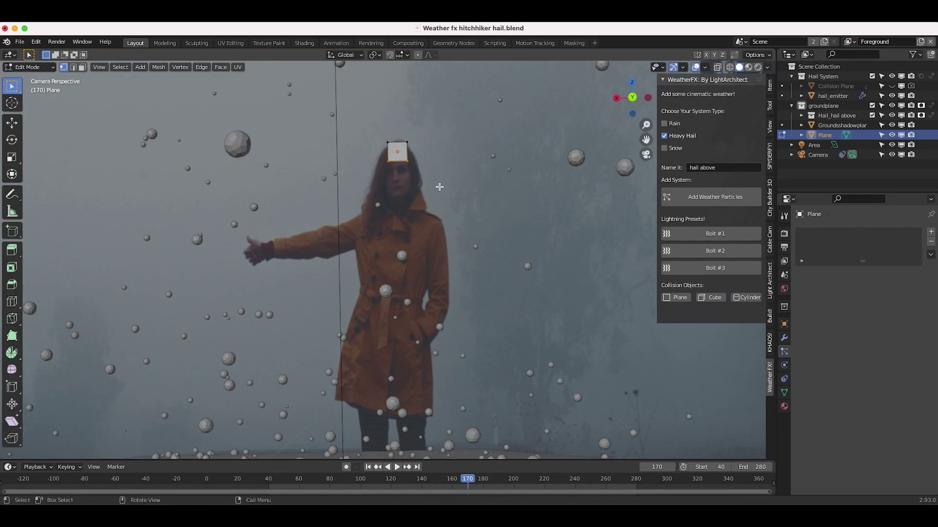
key(s)
click(470, 191)
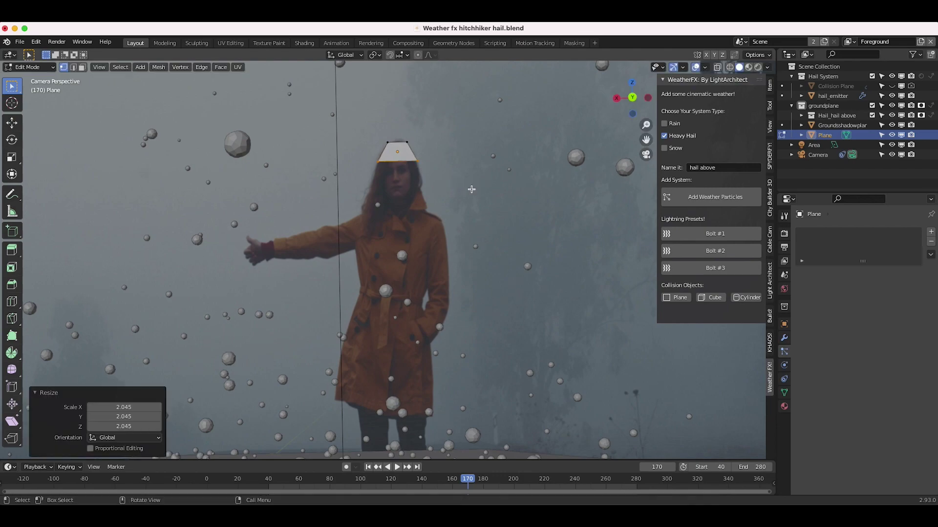
key(e)
click(417, 206)
key(s)
click(429, 207)
key(e)
key(e)
click(429, 223)
Step: Extrude further segments down the body and rotate the new edge to match the shoulders
key(s)
click(430, 228)
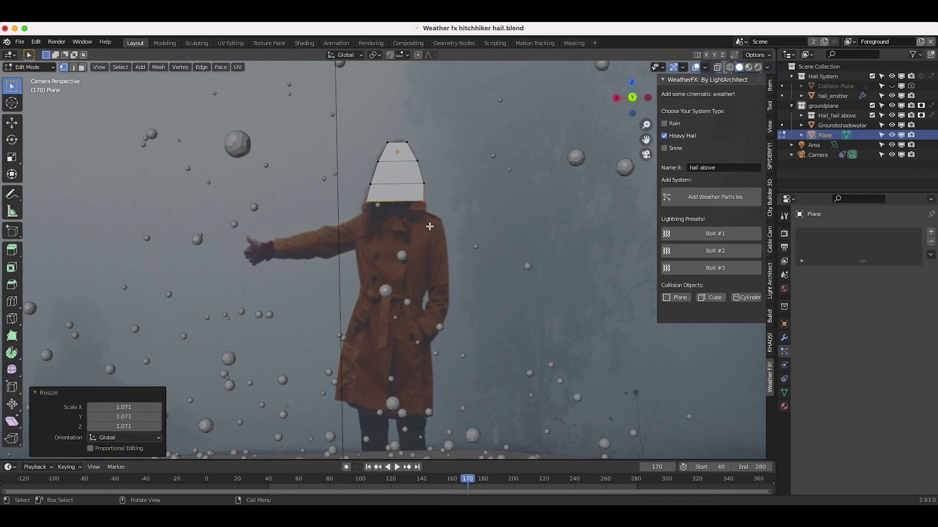
key(e)
click(429, 237)
key(s)
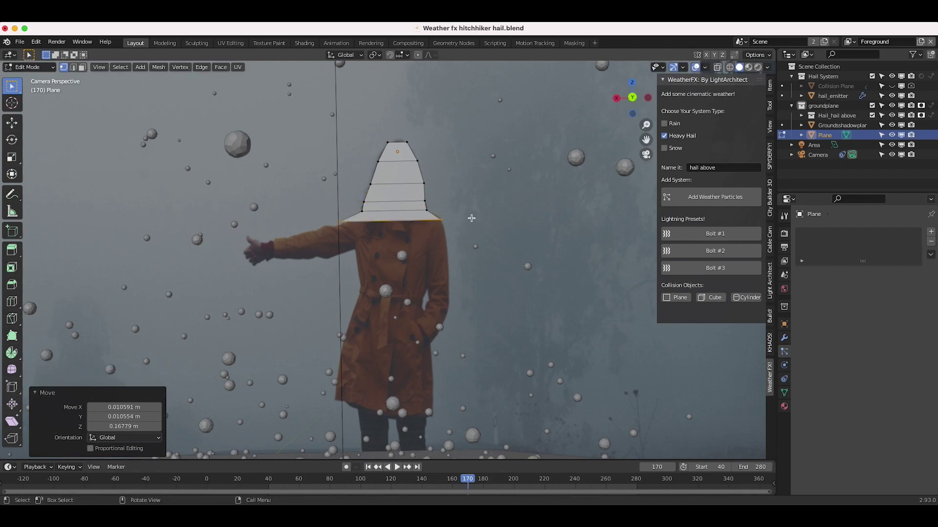
key(r)
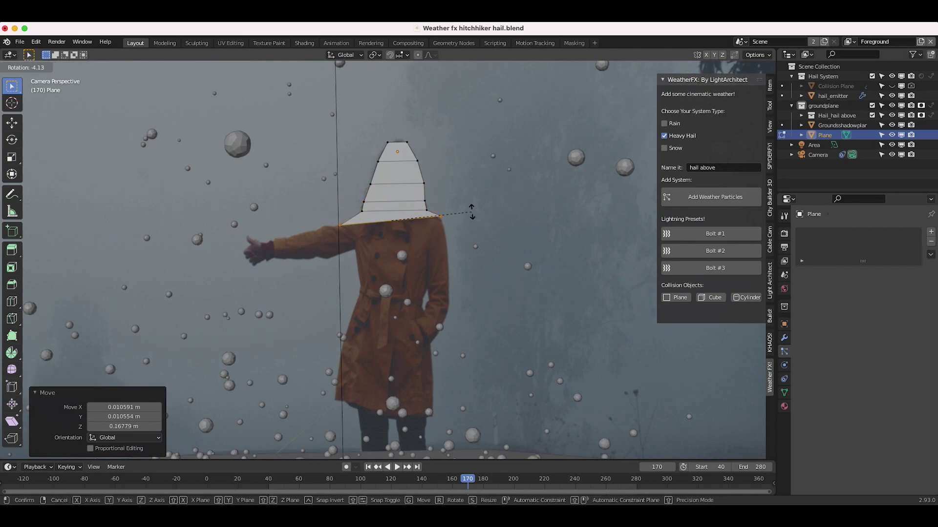
click(471, 215)
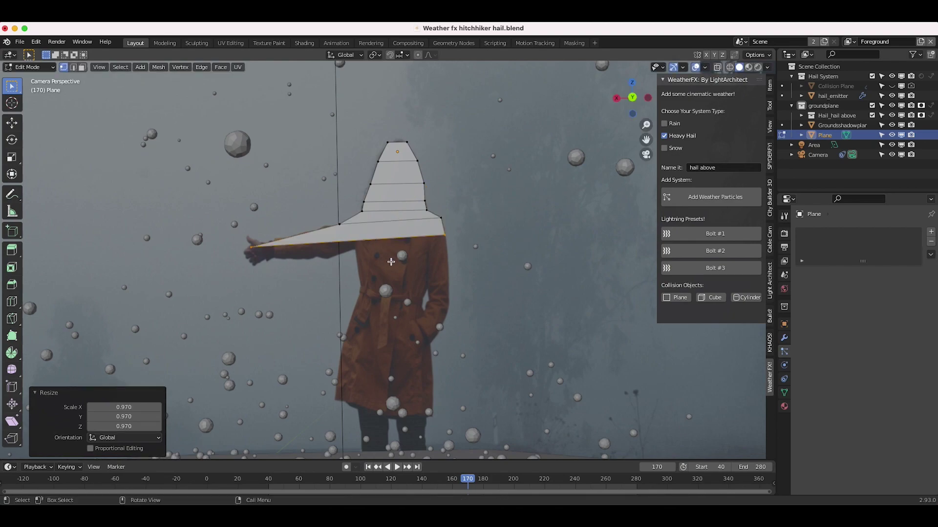
Step: Extrude the edge along the outstretched arm, then add a narrower segment below it
key(e)
click(381, 244)
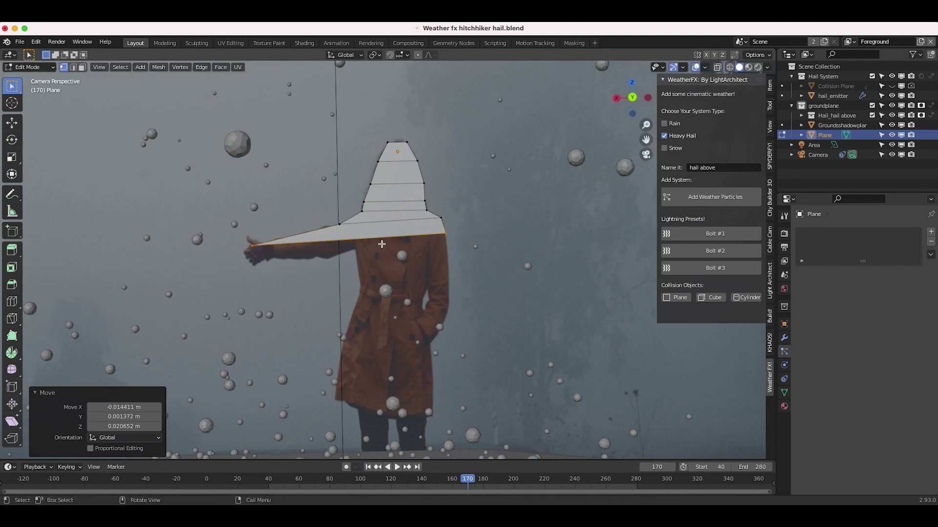
key(g)
click(385, 263)
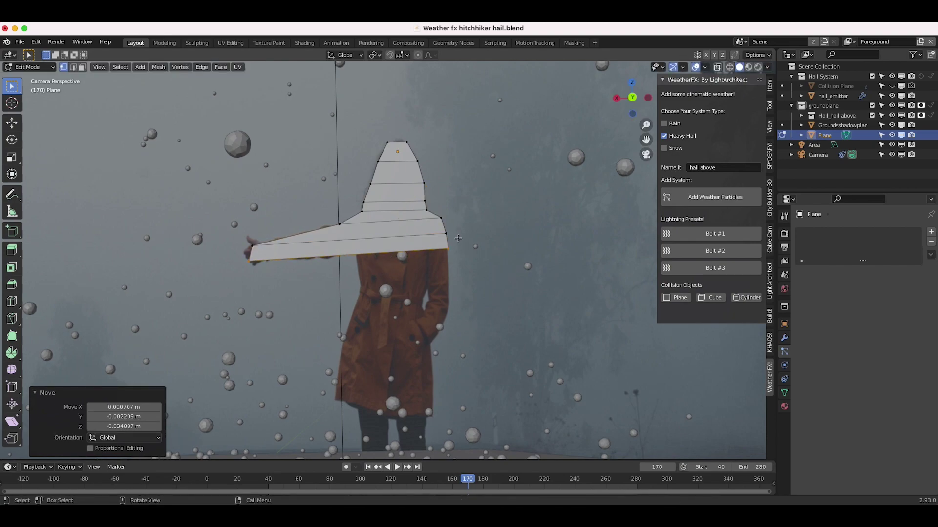
key(s)
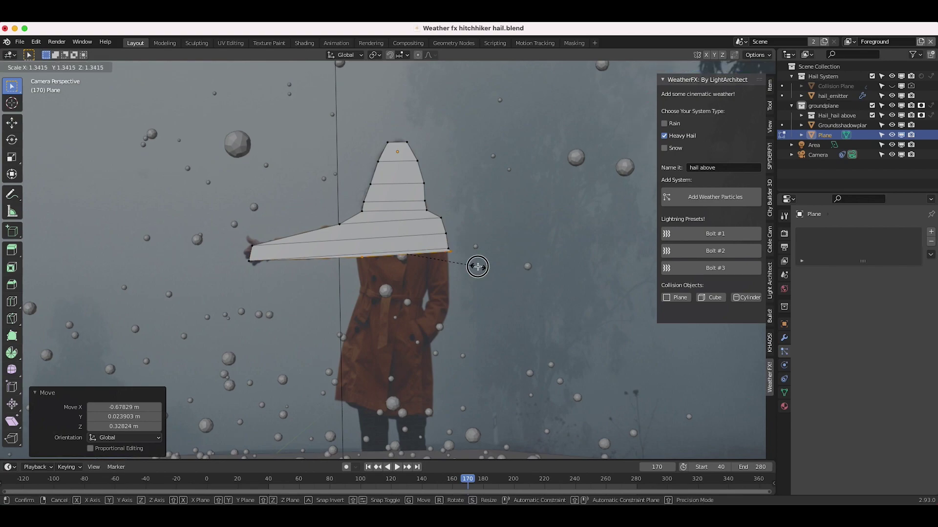
click(477, 267)
key(g)
click(475, 268)
Step: Extrude two segments down the coat and narrow the bottom edge over the legs
key(e)
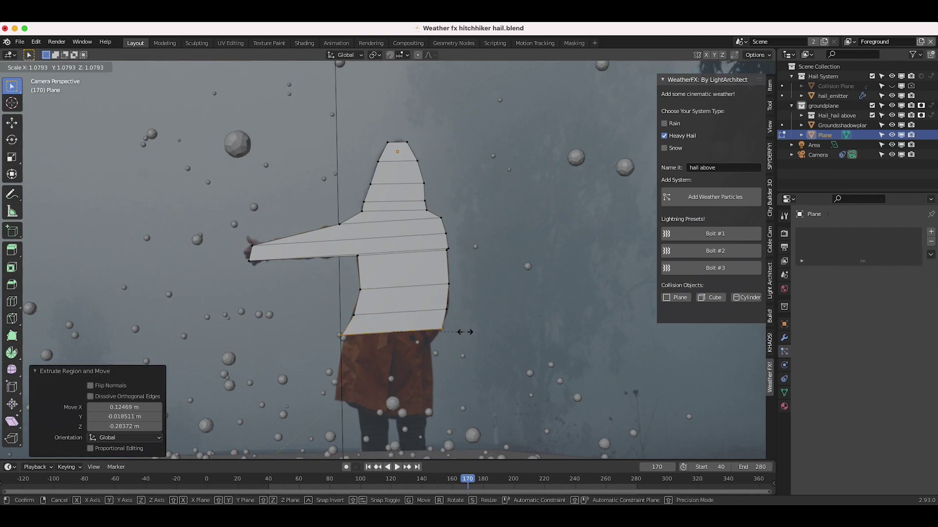
click(460, 328)
key(e)
click(441, 390)
key(s)
click(436, 395)
key(g)
click(436, 392)
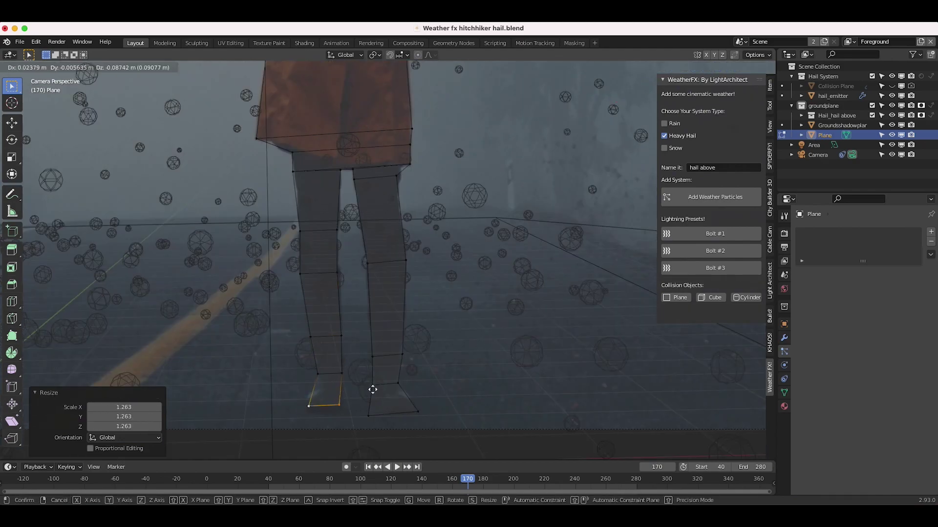
Step: Box-select all outline vertices, switch to solid shading, and return to Object Mode
scroll(370, 385, down, 4)
key(b)
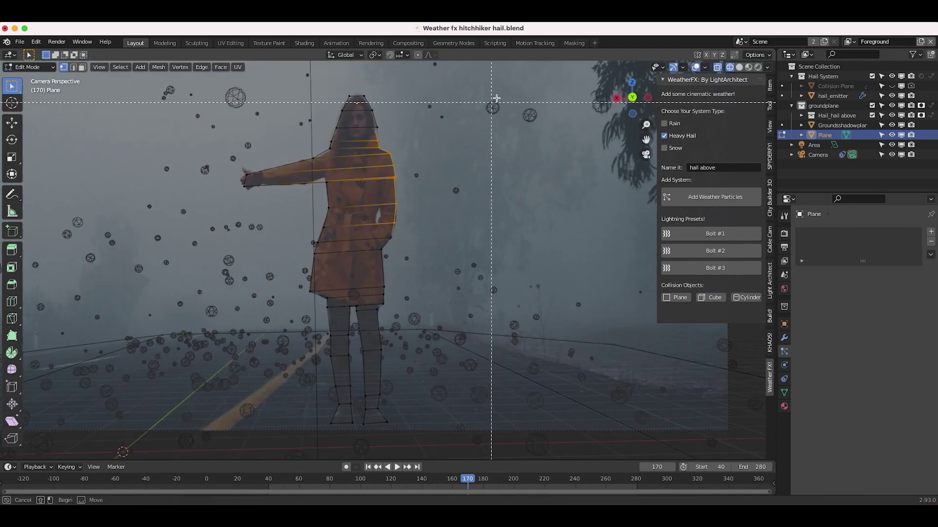
drag(510, 79, 185, 459)
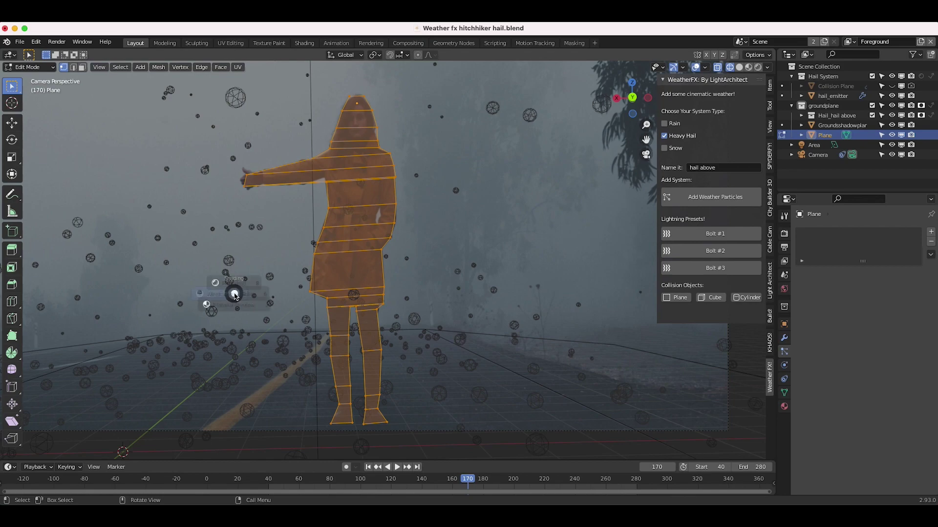
key(shift+z)
click(28, 69)
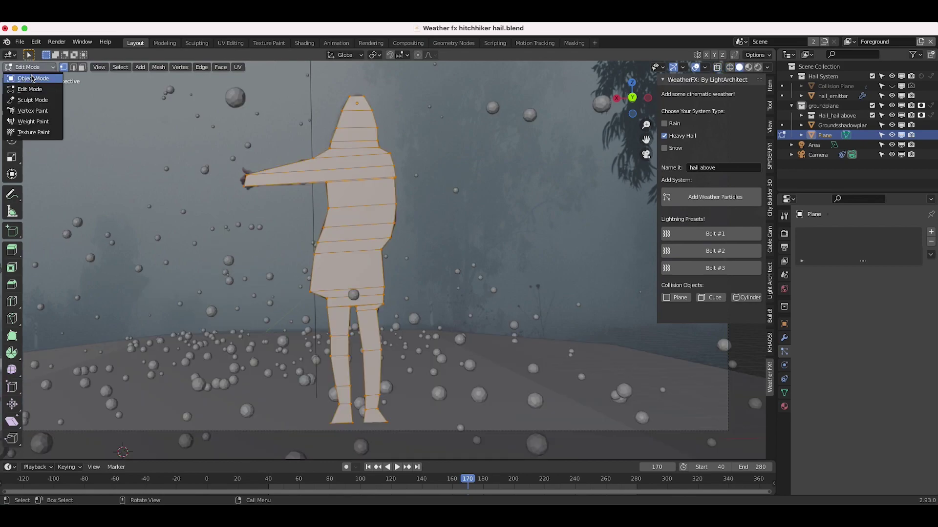
click(32, 77)
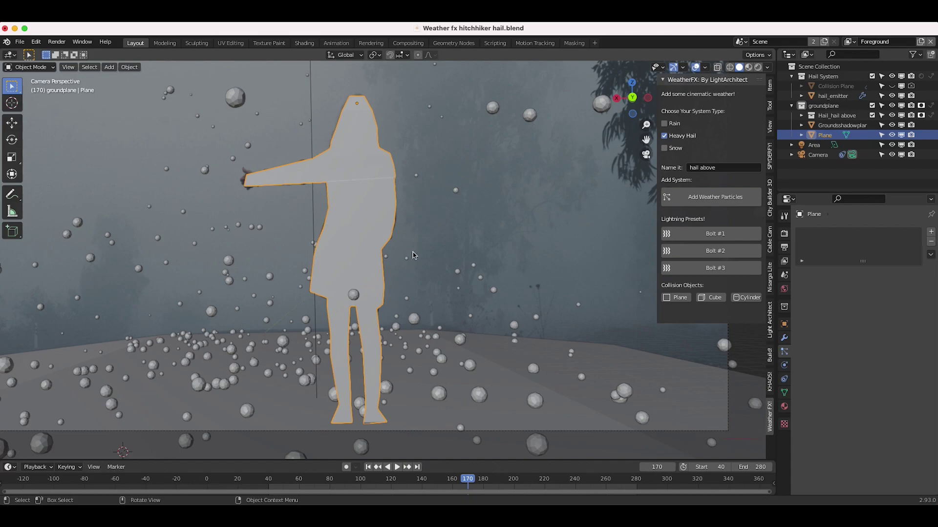
Step: From camera view, move the silhouette plane into a new collection named 'character holdout'
scroll(423, 254, right, 5)
ctrl+scroll(423, 254, down, 5)
scroll(423, 254, right, 10)
scroll(422, 254, left, 5)
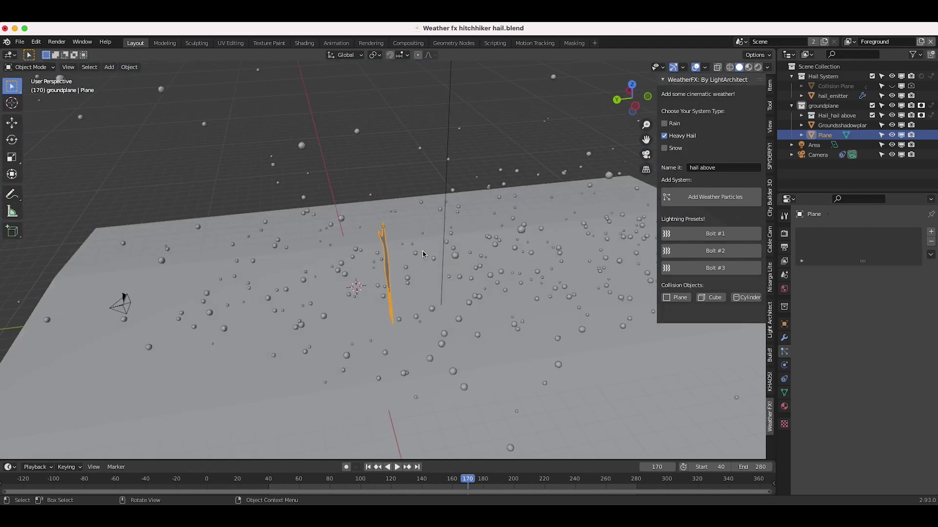
key(KP_0)
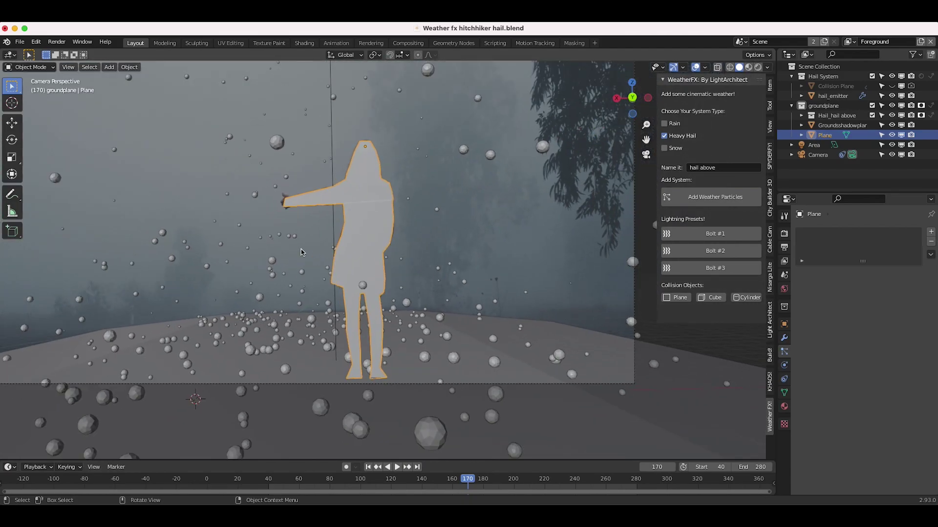
scroll(301, 252, down, 5)
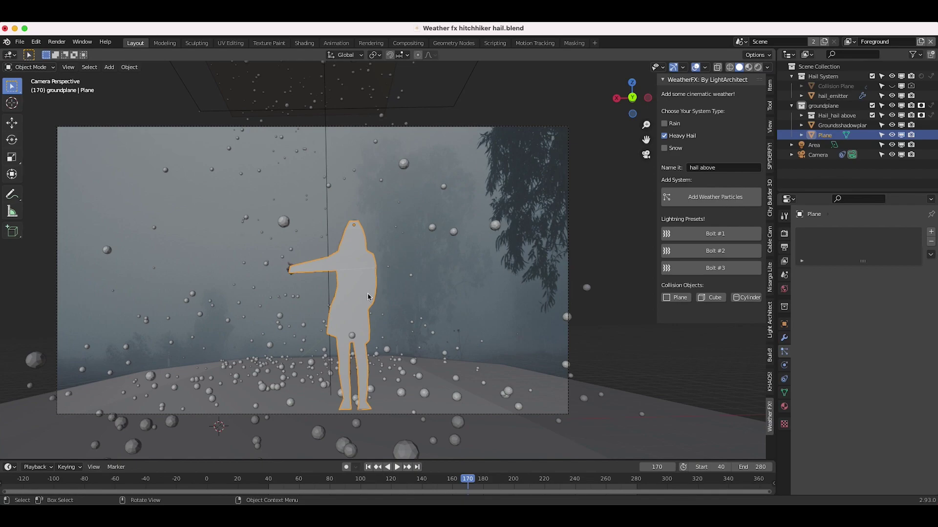
key(m)
click(317, 295)
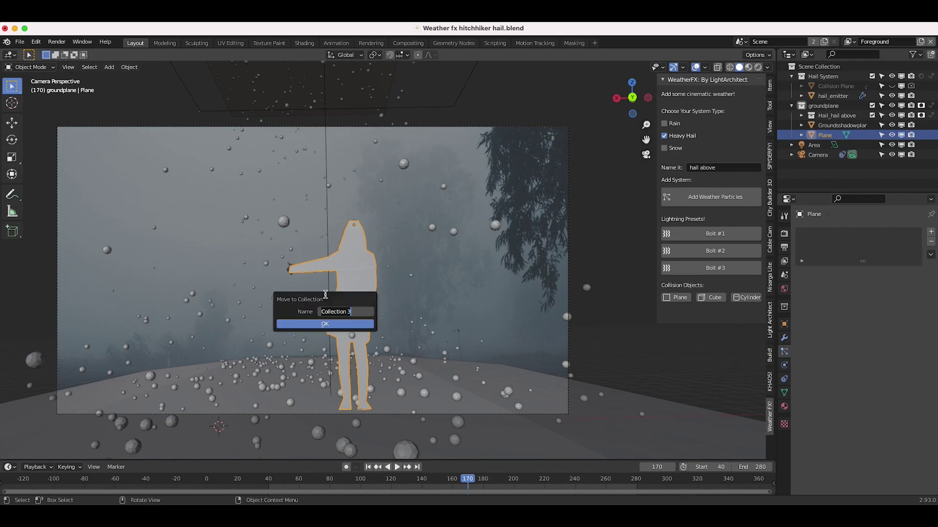
text(character holdout)
click(341, 324)
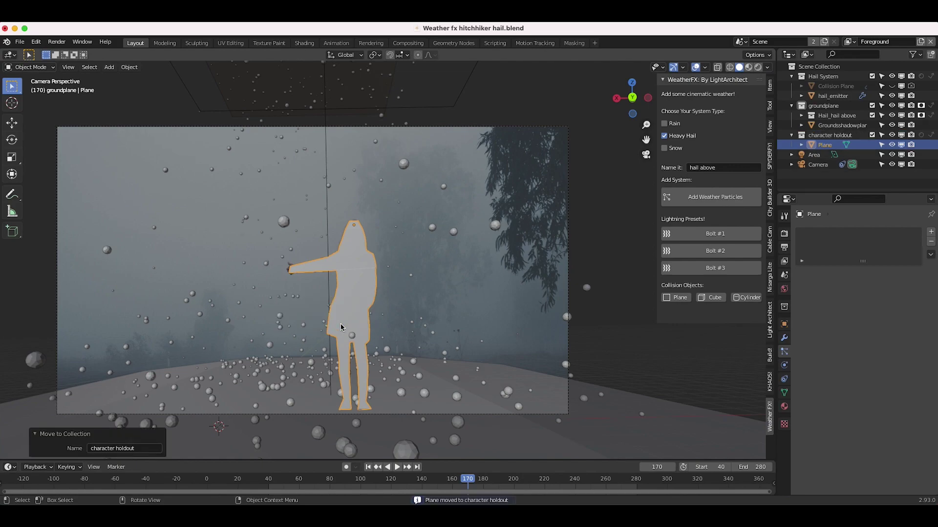
Step: Make the character holdout collection active and switch the viewport to rendered shading
click(826, 135)
key(z)
click(442, 289)
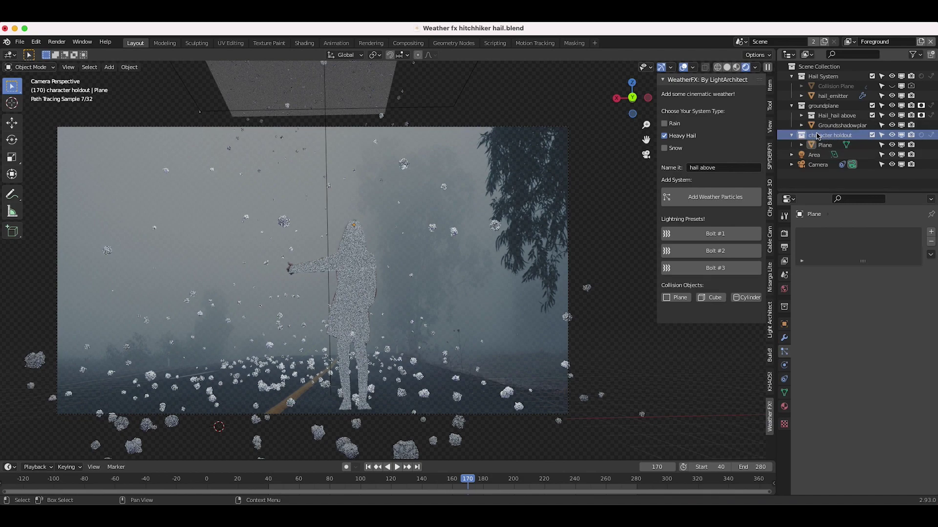
Step: Enable Holdout on character holdout and compare the result in solid and rendered shading
click(921, 136)
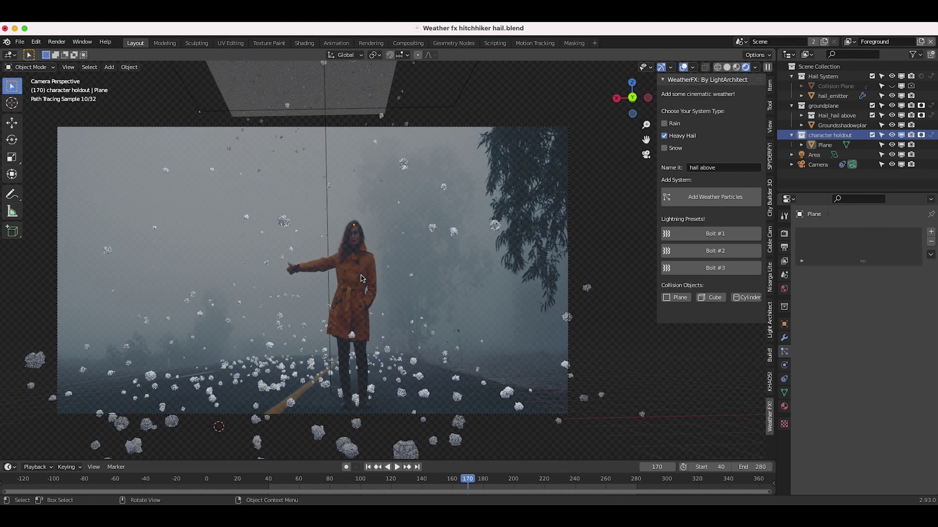
key(z)
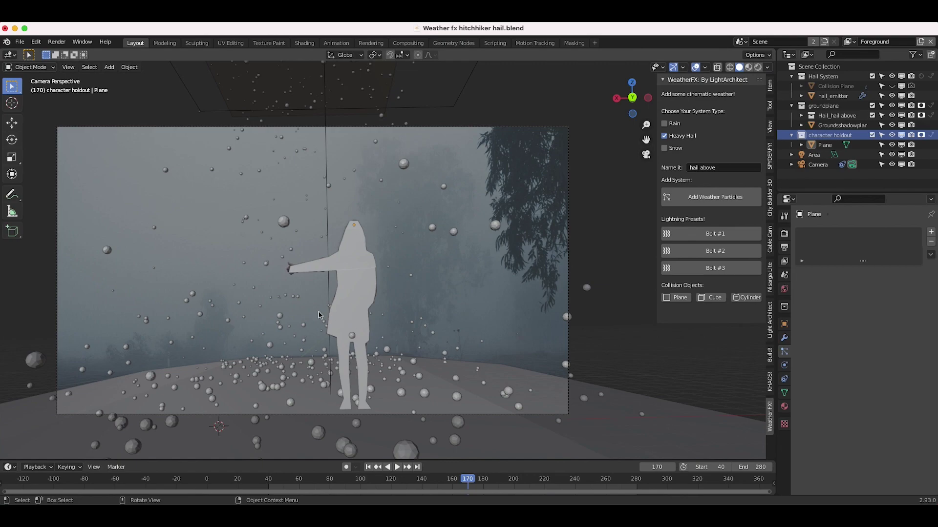
key(z)
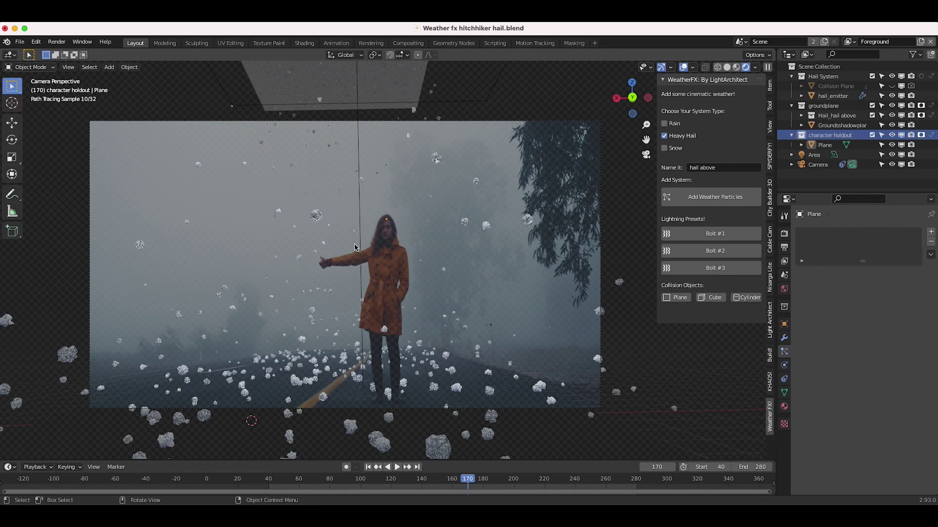
click(381, 248)
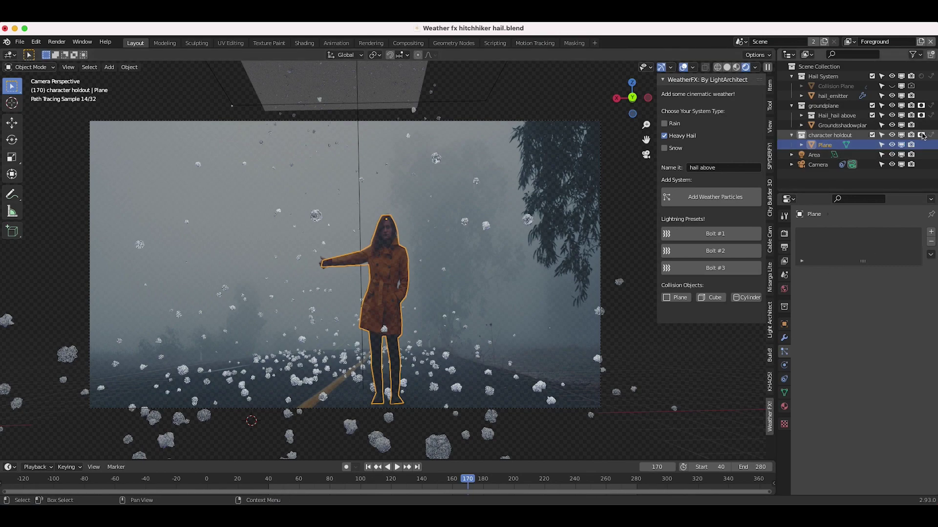
click(827, 135)
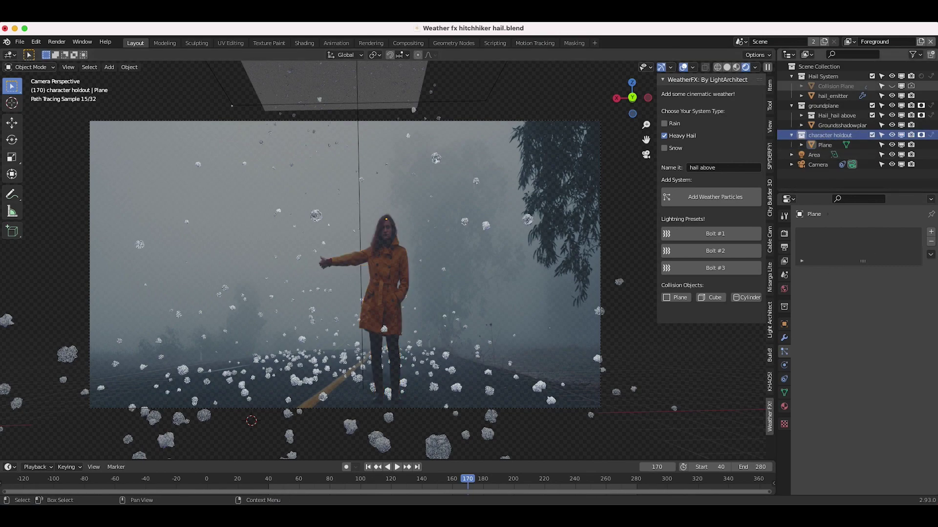
Step: In the Shadow view layer, enable Holdout on the character holdout collection
click(852, 41)
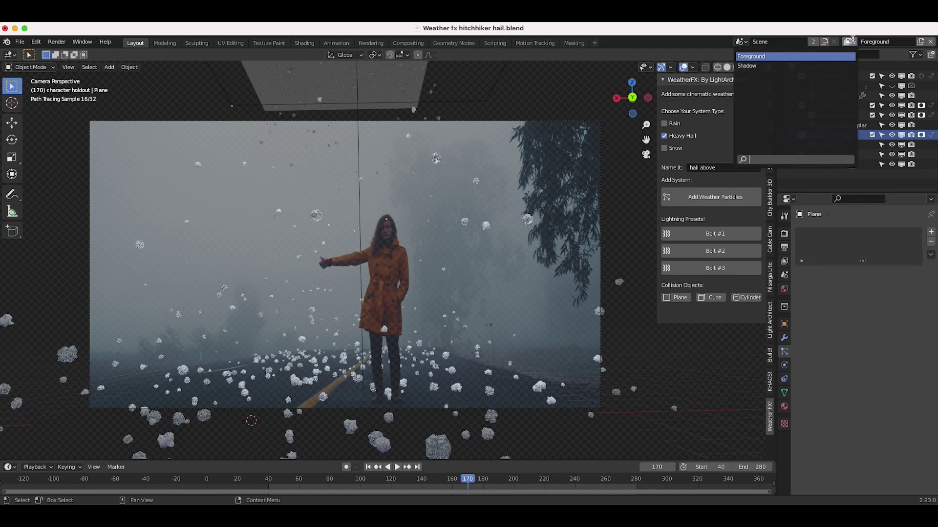
click(756, 66)
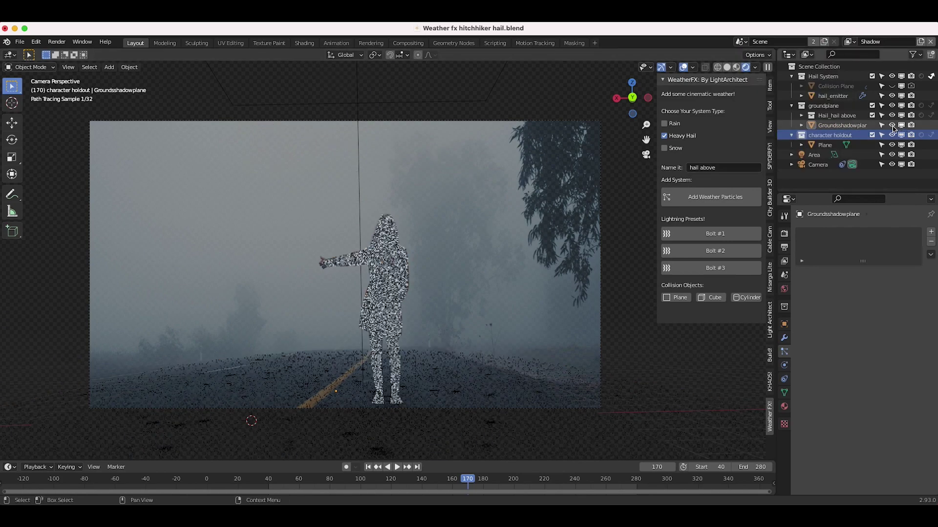
click(922, 136)
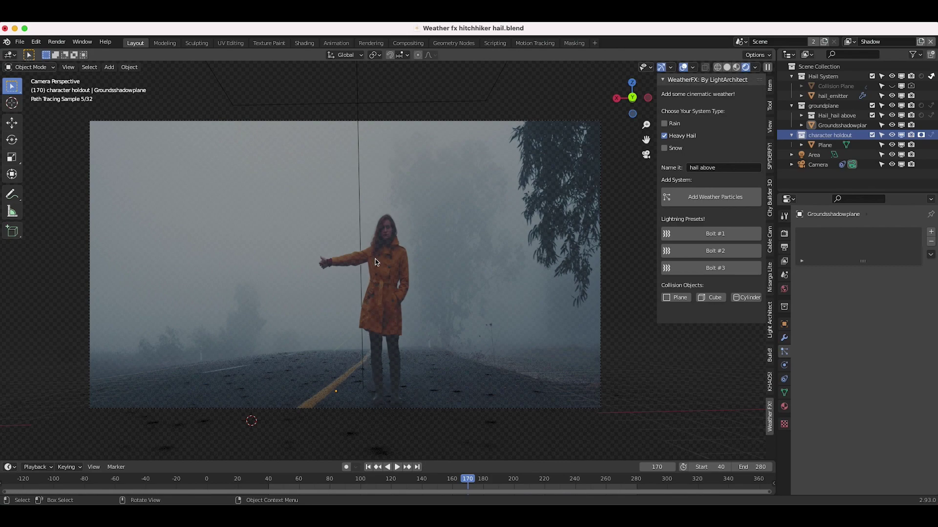
Step: Switch the viewport to solid shading and render the current frame
key(z)
click(371, 288)
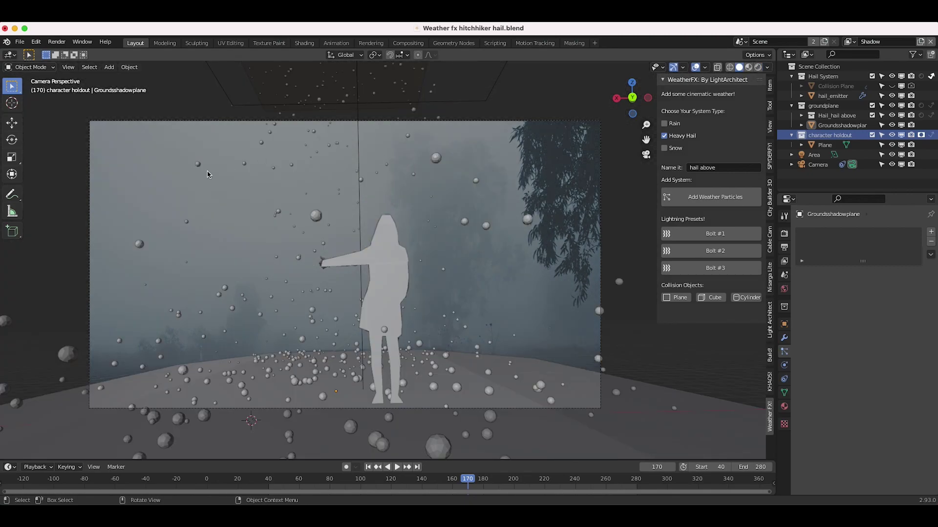
click(57, 42)
click(74, 53)
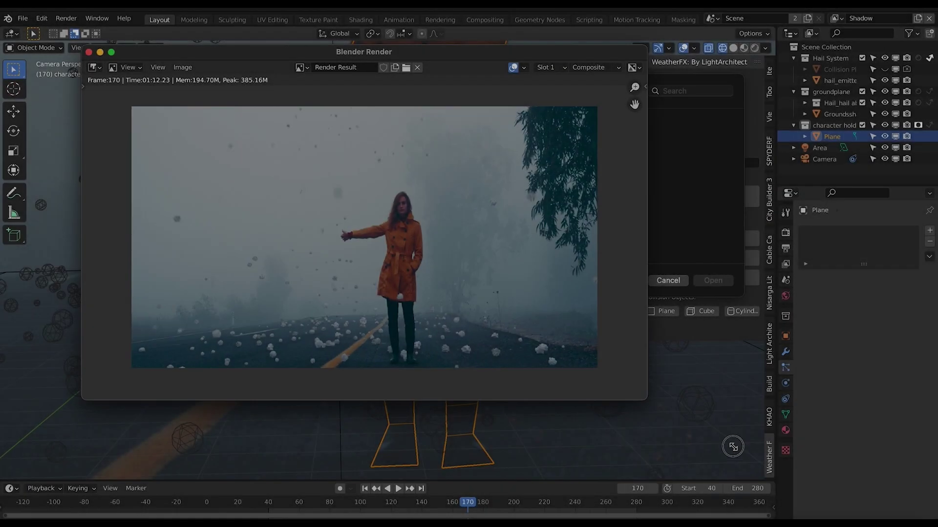
Step: Pan across the finished frame 170 render to inspect the hail around the woman
scroll(460, 271, right, 3)
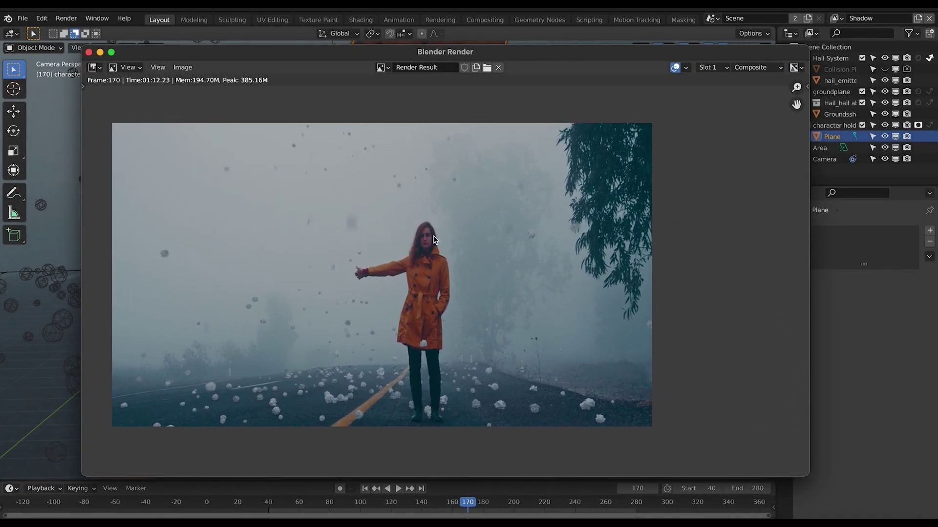